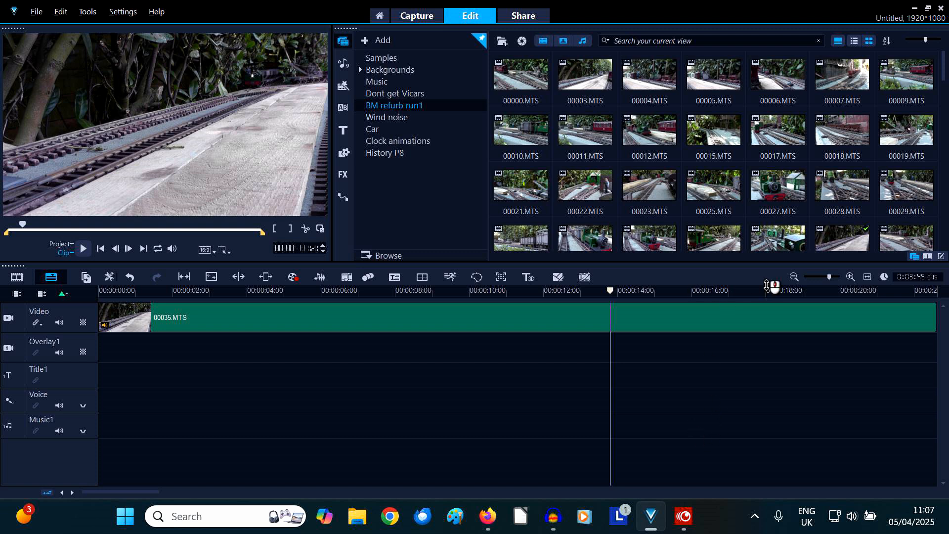
Play the whole project from the beginning to about 14 seconds to hear the sound of the 00035.MTS clip
scroll(788, 187, down, 1)
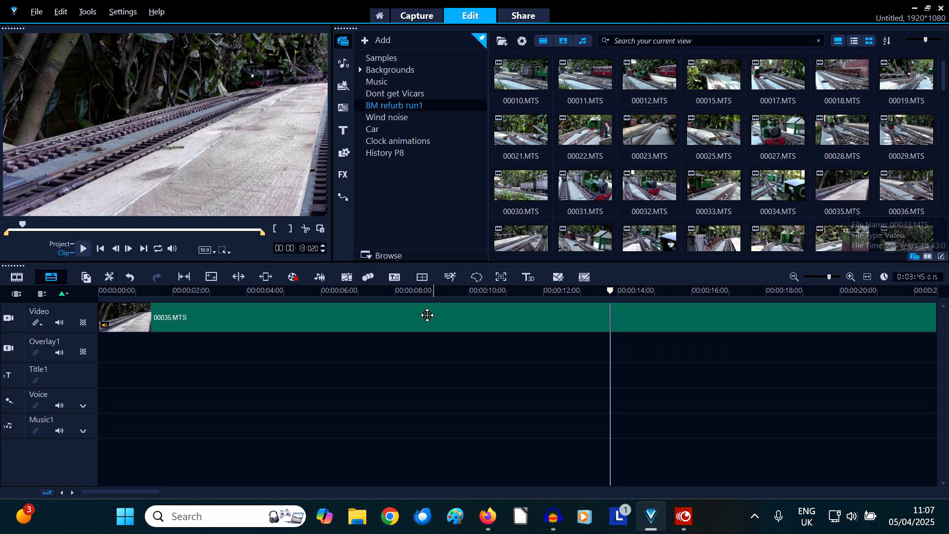
click(270, 317)
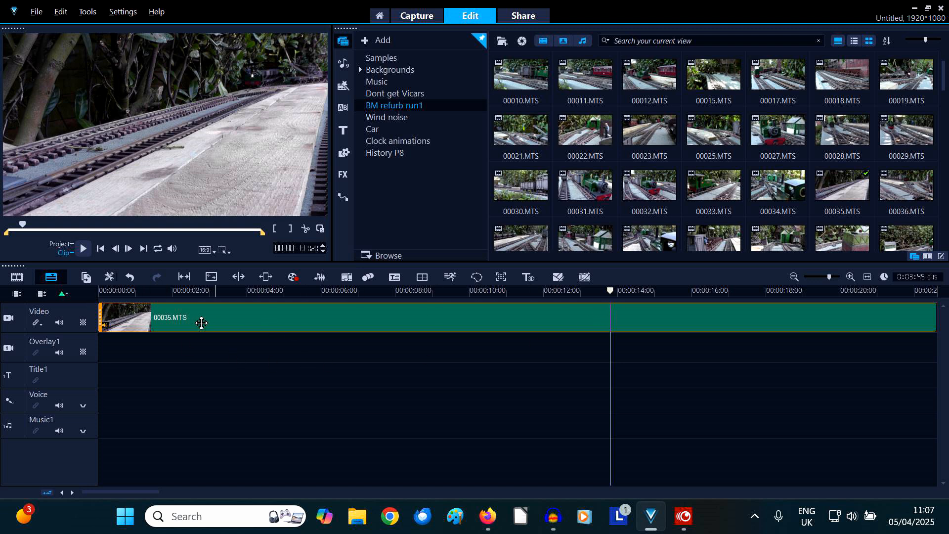
click(66, 244)
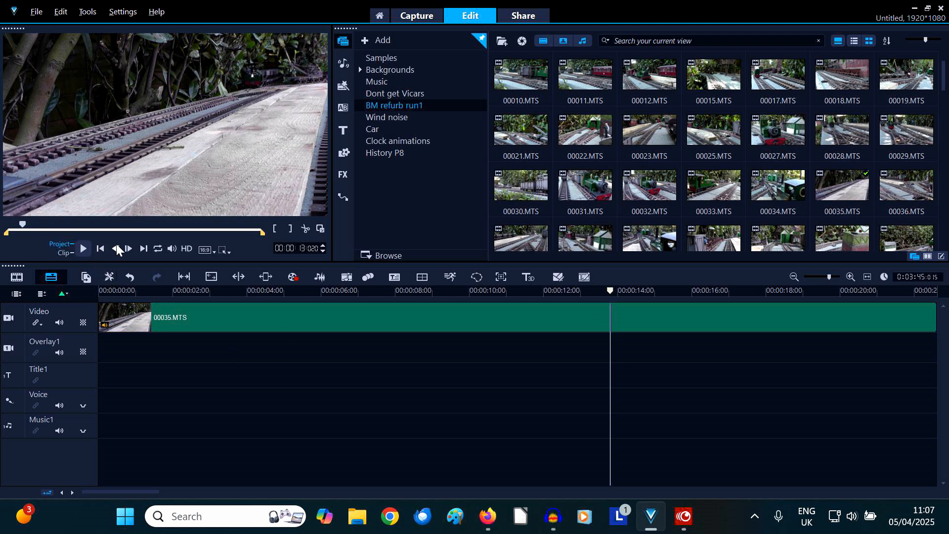
click(101, 248)
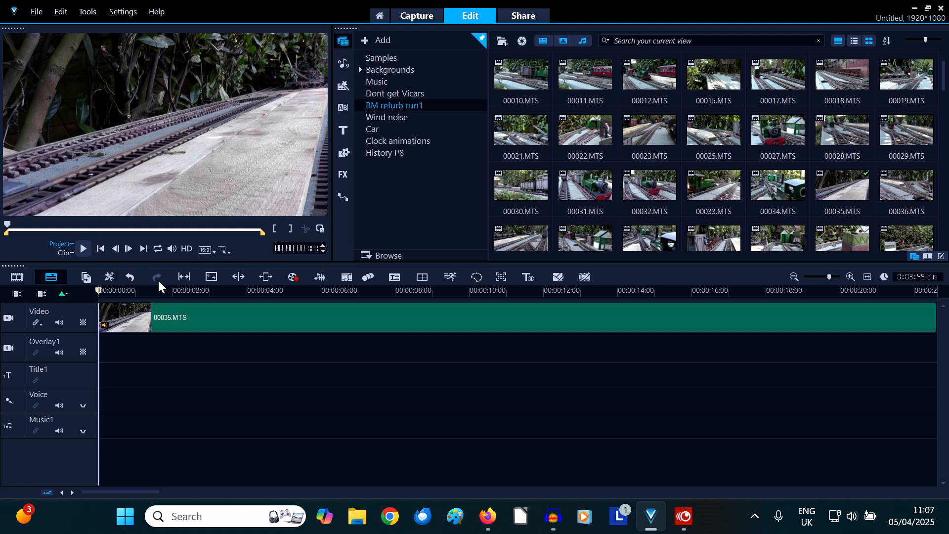
click(84, 248)
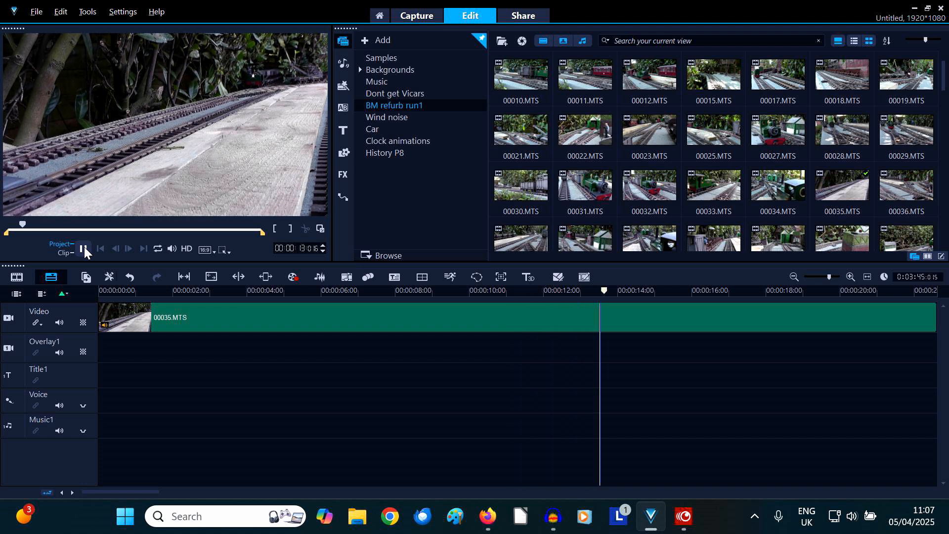
click(84, 247)
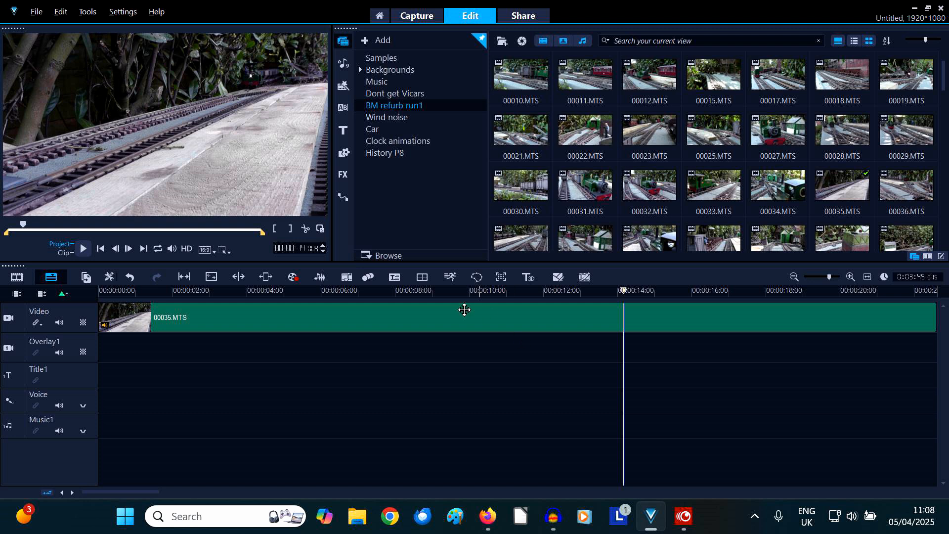
Set up an audio-only export of the 00035.MTS clip in Microsoft WAV format
click(424, 314)
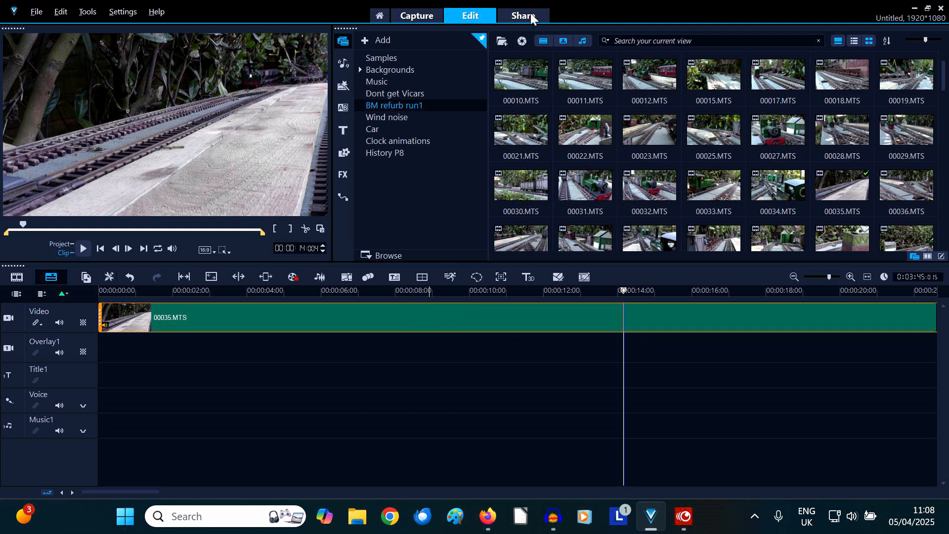
click(531, 17)
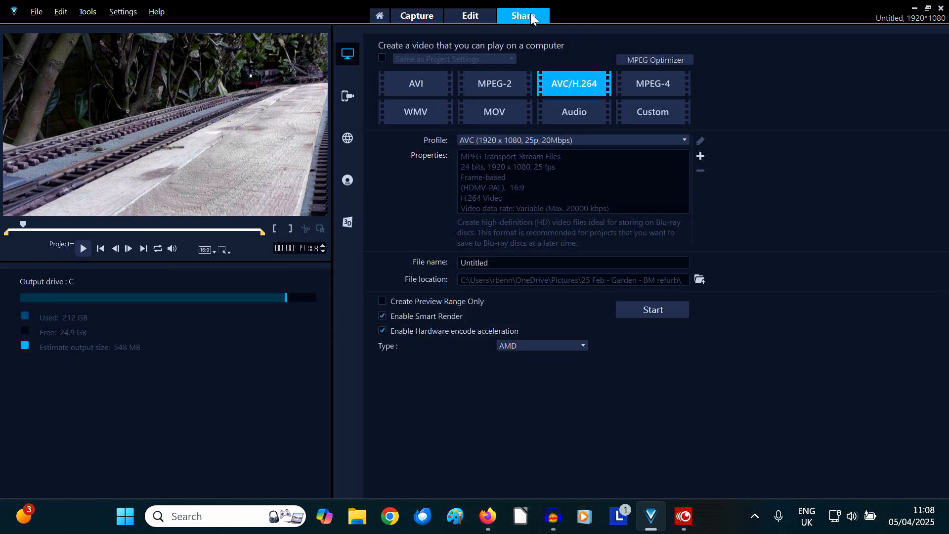
click(382, 58)
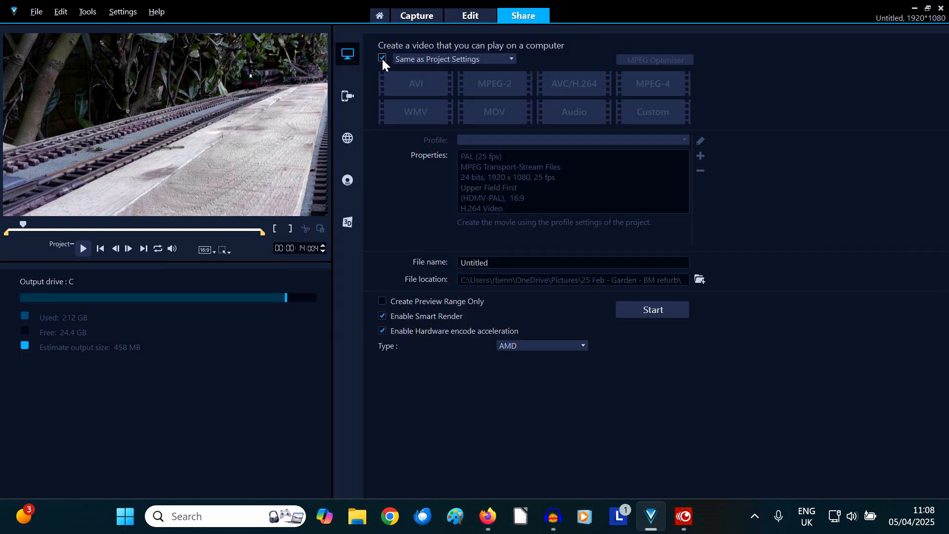
click(382, 58)
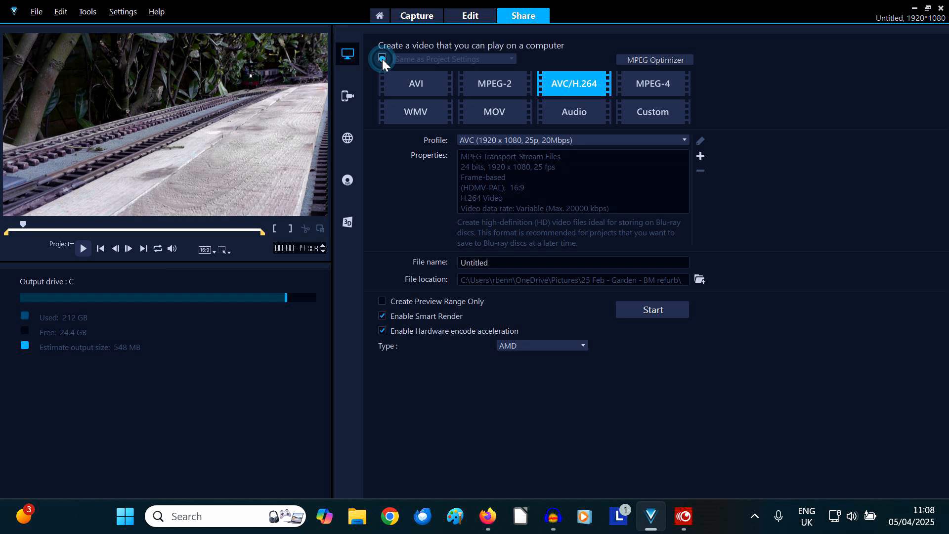
click(577, 112)
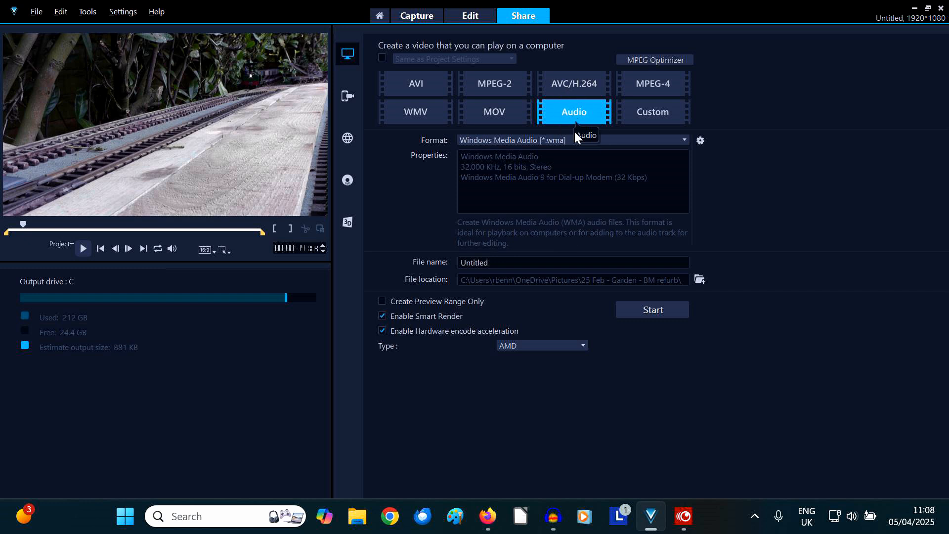
click(684, 140)
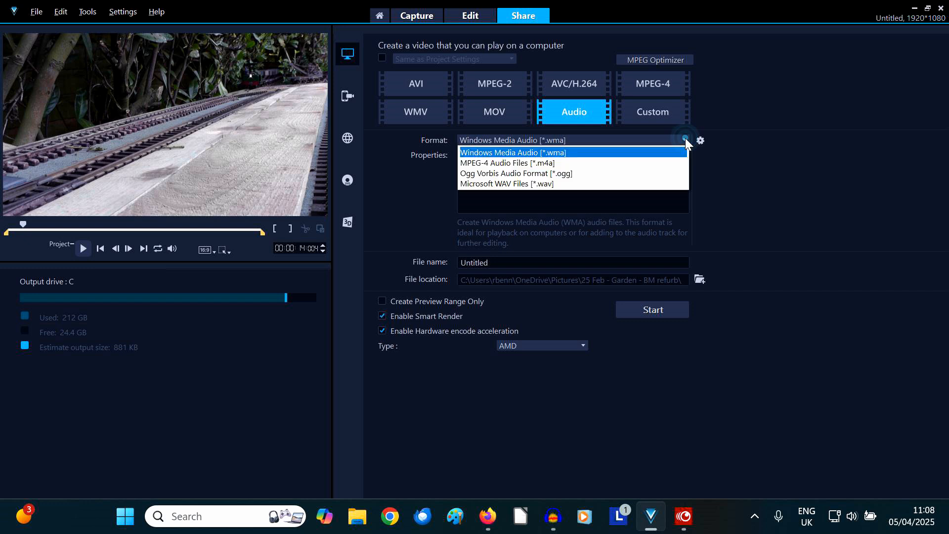
click(581, 184)
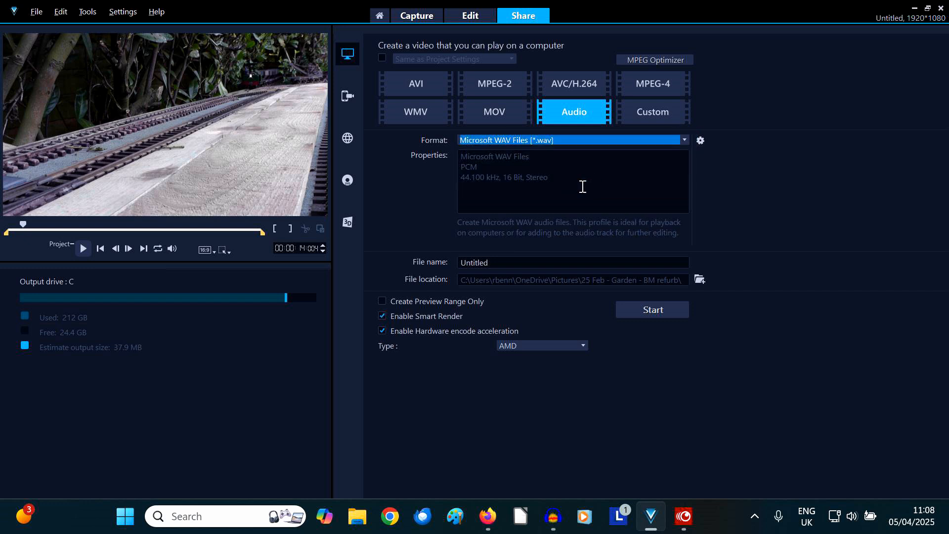
Name the output file Video35sound and render it
drag(514, 265, 453, 266)
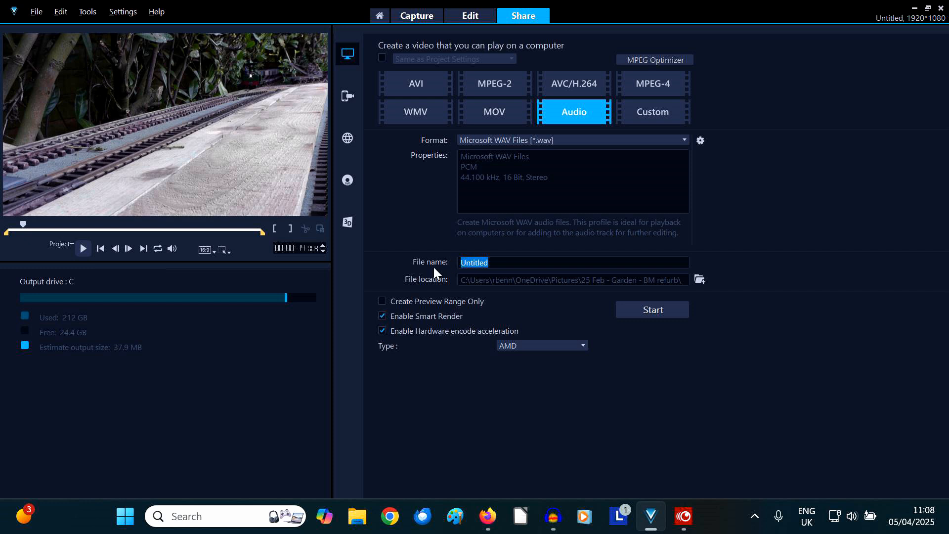
text(Video35sound)
click(654, 311)
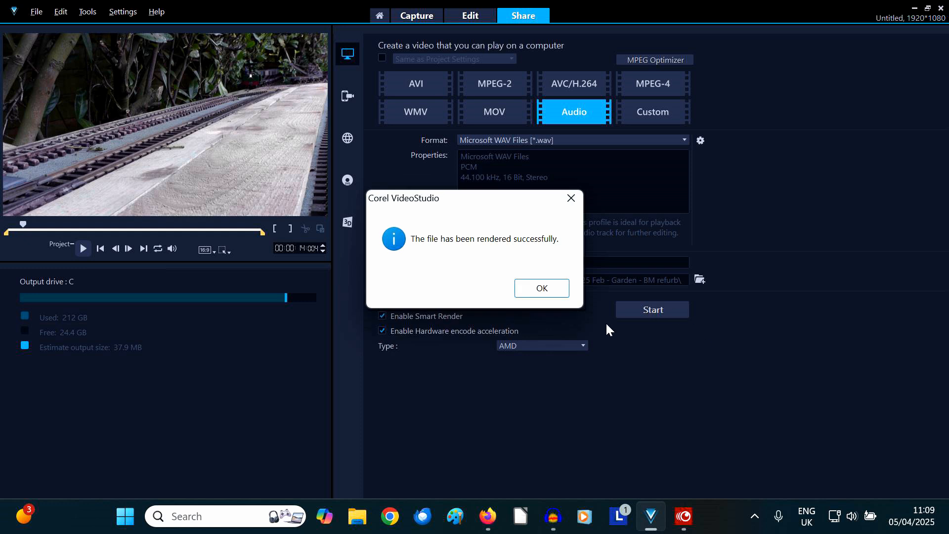
click(547, 289)
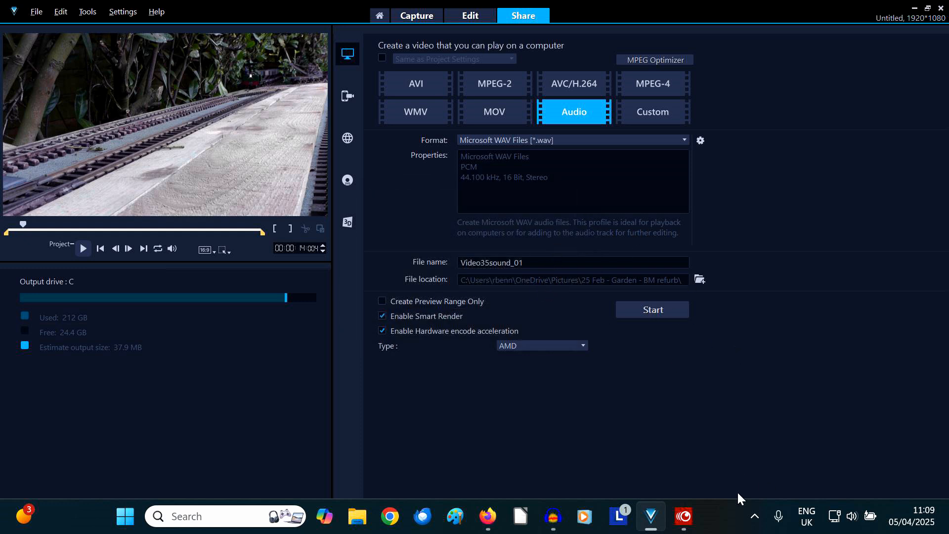
Switch to Audacity, remove the existing track and import Video35sound.wav from the 25 Feb - Garden - BM refurb folder
click(557, 526)
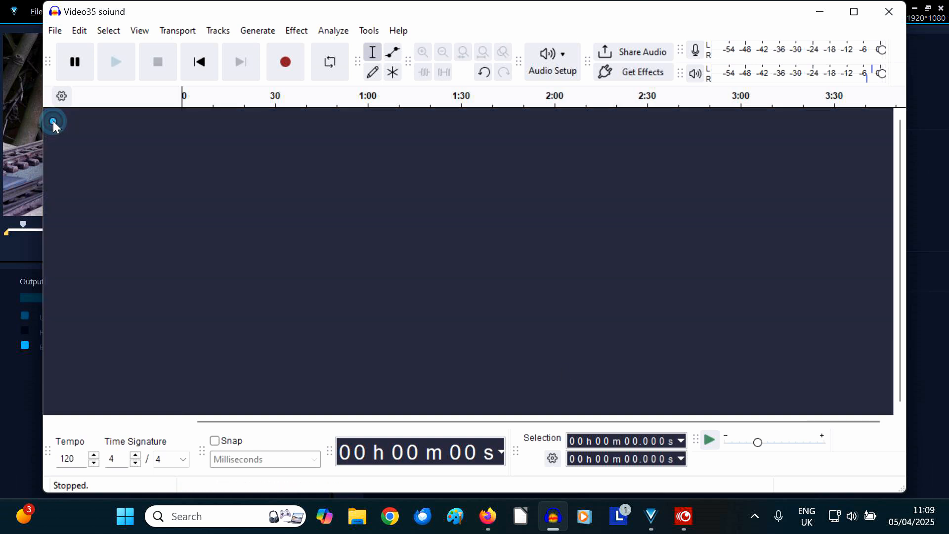
click(55, 121)
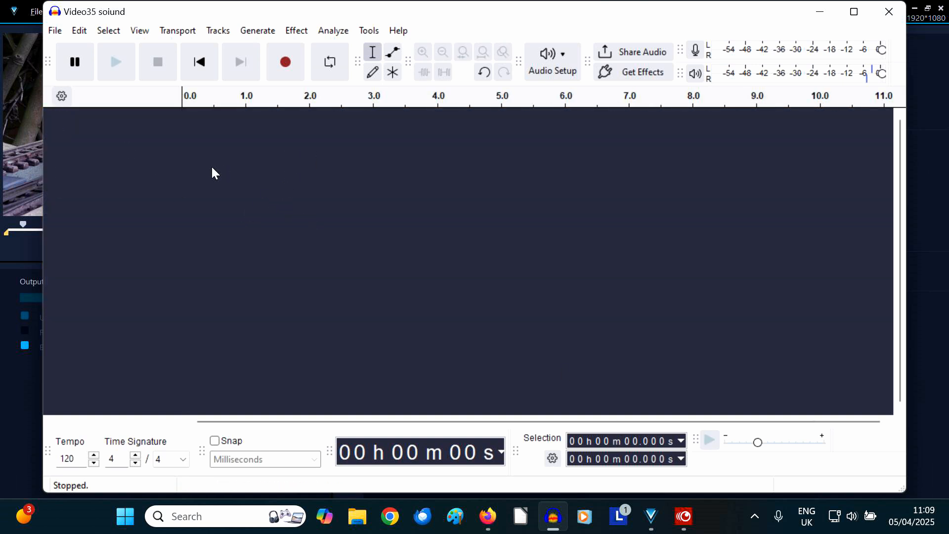
click(54, 31)
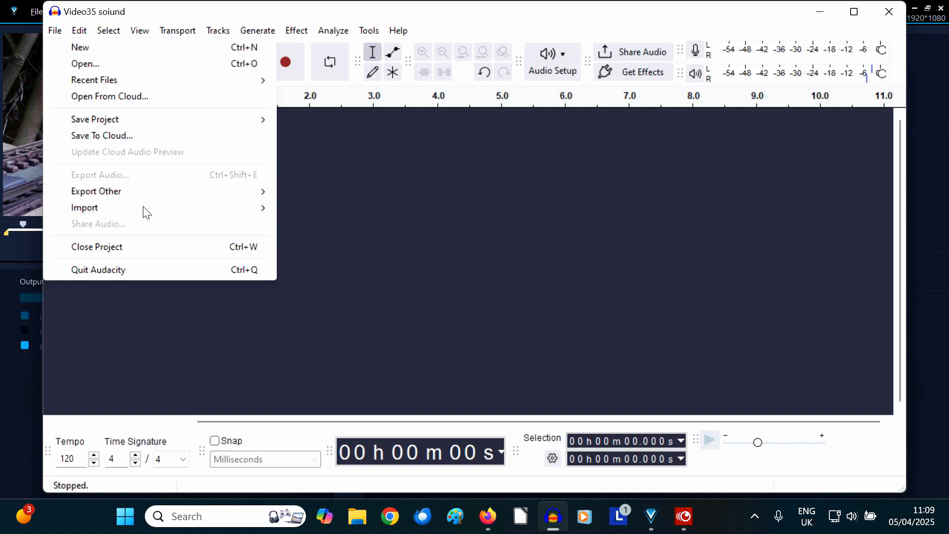
mouse_move(146, 213)
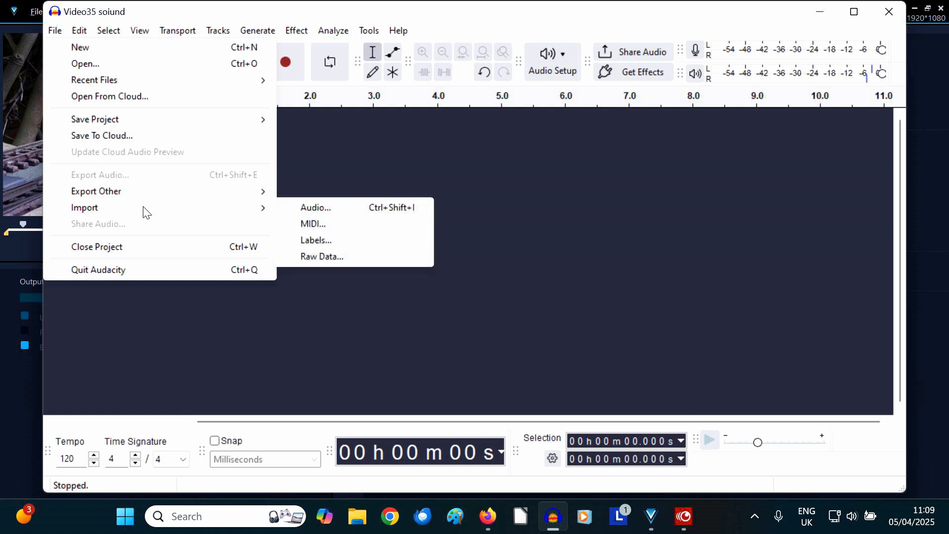
click(316, 208)
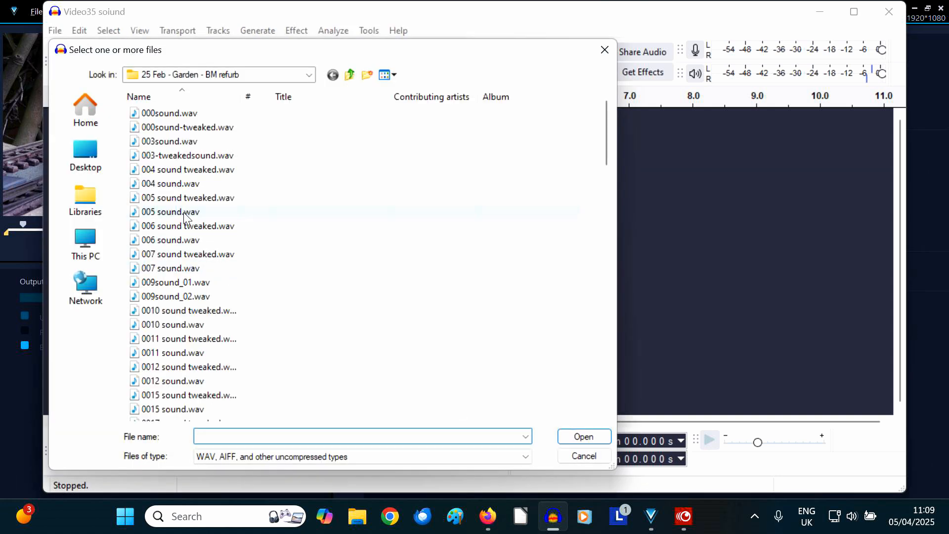
scroll(184, 214, down, 4)
scroll(184, 211, down, 15)
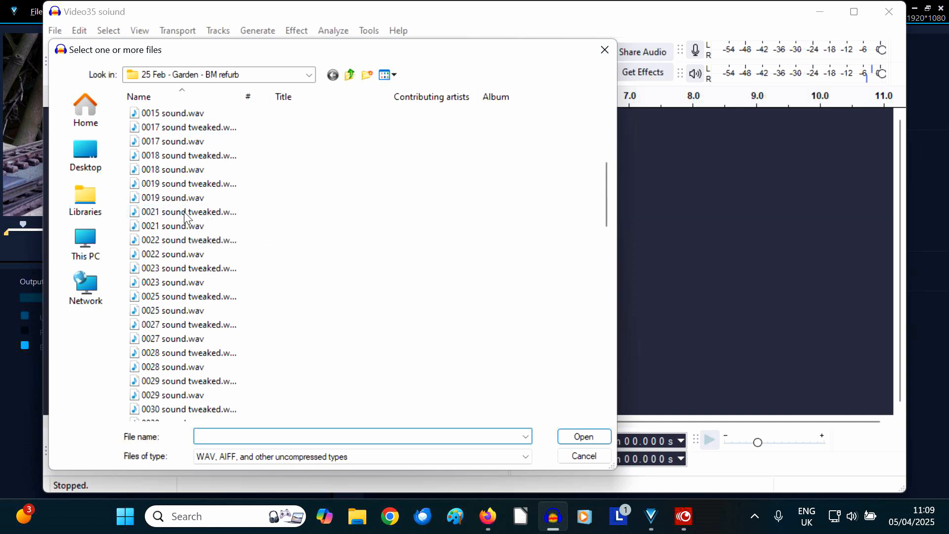
scroll(184, 211, down, 5)
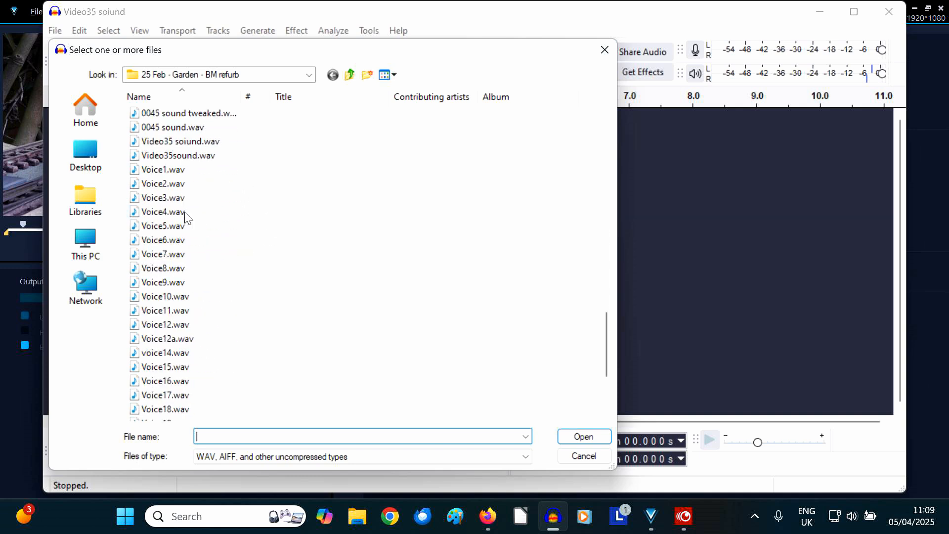
click(182, 156)
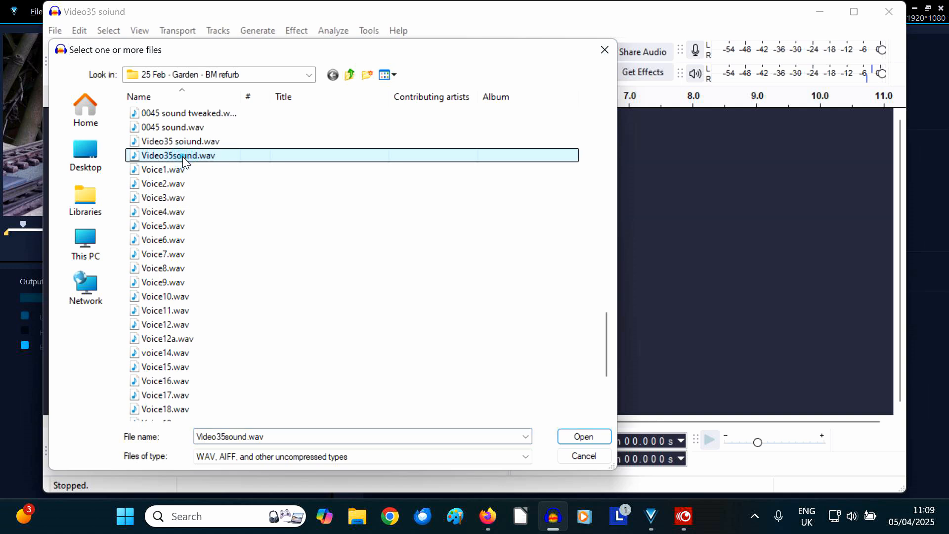
click(588, 435)
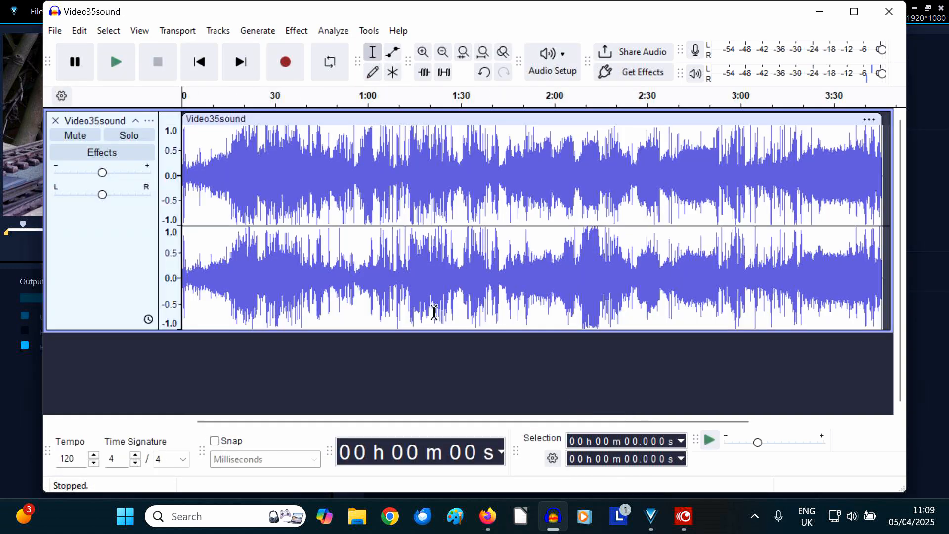
Listen to the opening of the track, and select and play a noise-only stretch from about 1.4 to 4.8 seconds
click(116, 63)
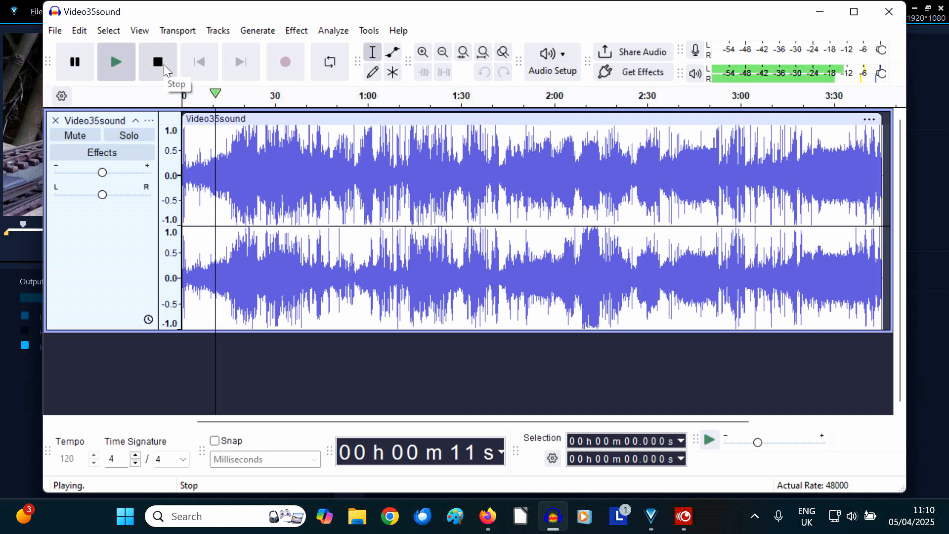
click(163, 63)
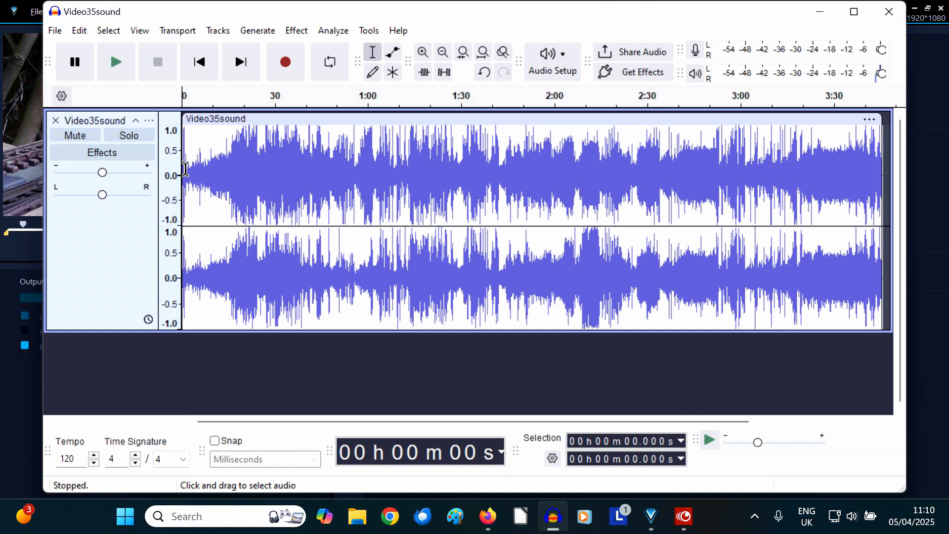
drag(186, 169, 191, 171)
drag(193, 171, 196, 171)
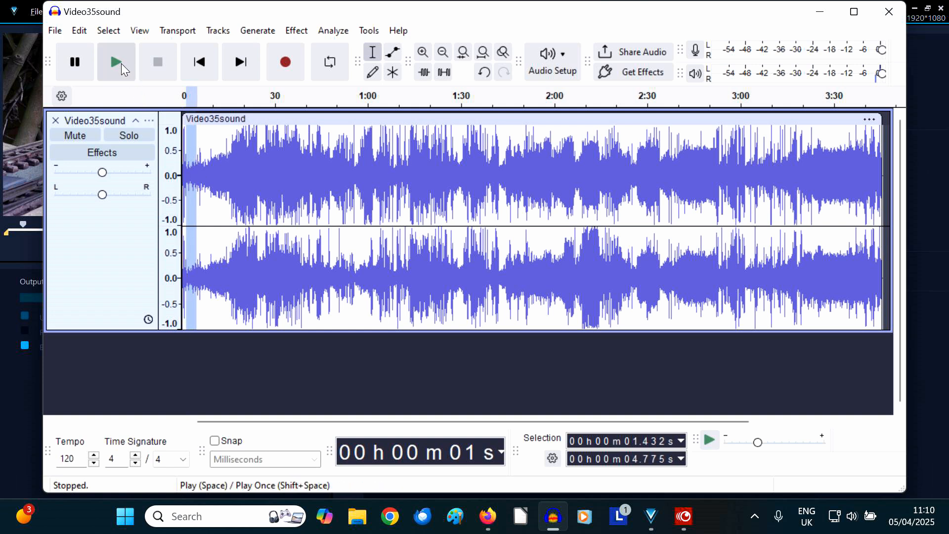
click(115, 54)
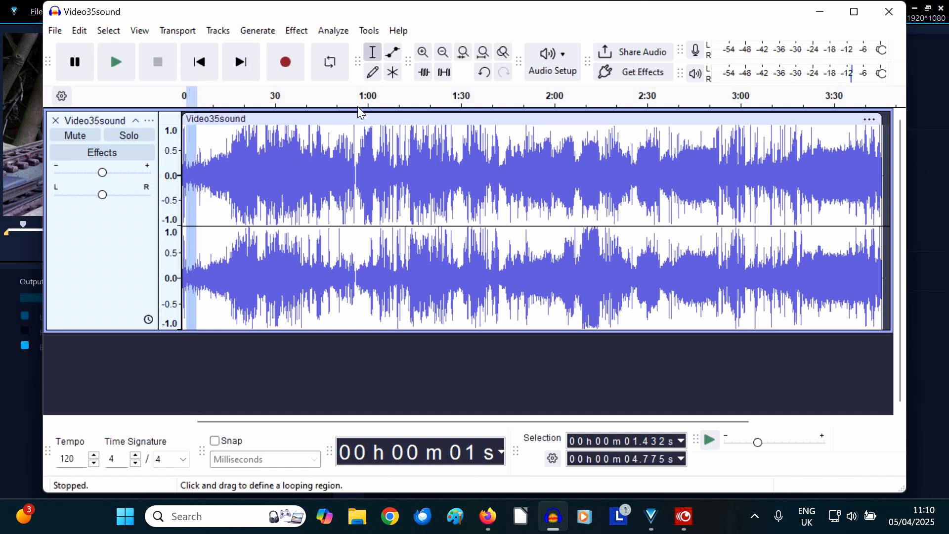
Capture a noise profile from the selected stretch with the Noise Reduction effect
click(299, 33)
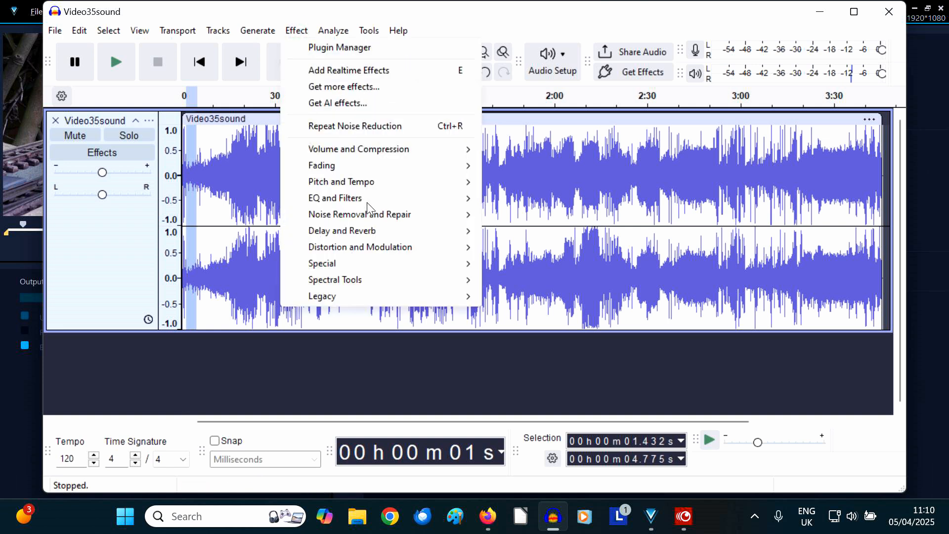
mouse_move(366, 218)
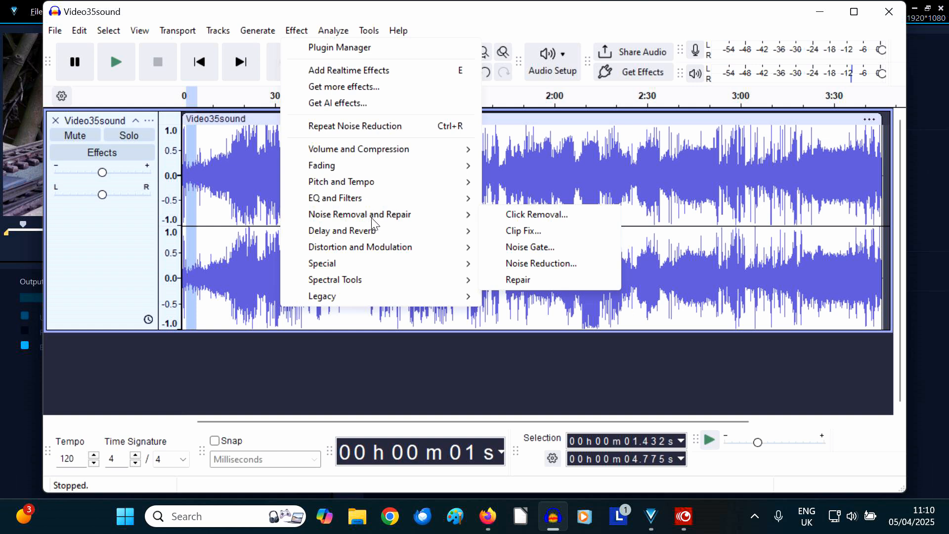
click(548, 265)
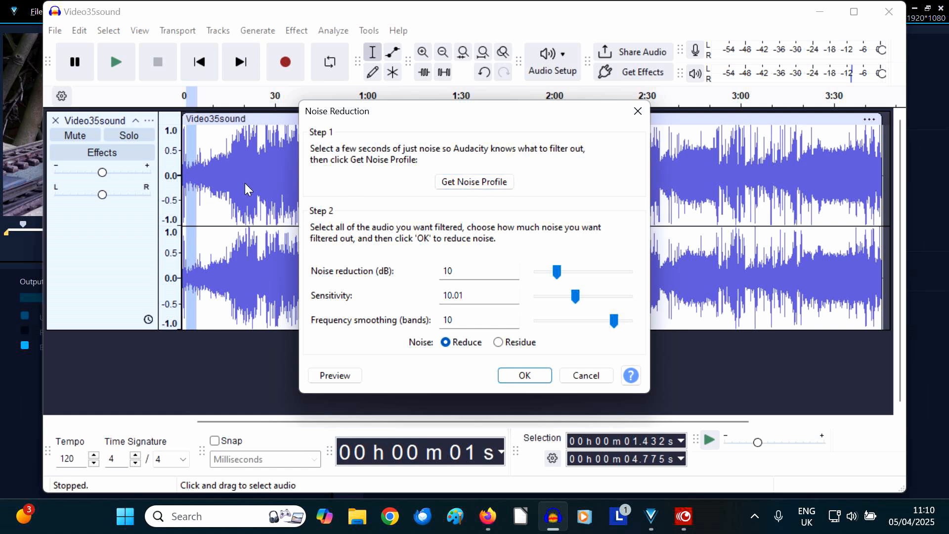
click(483, 184)
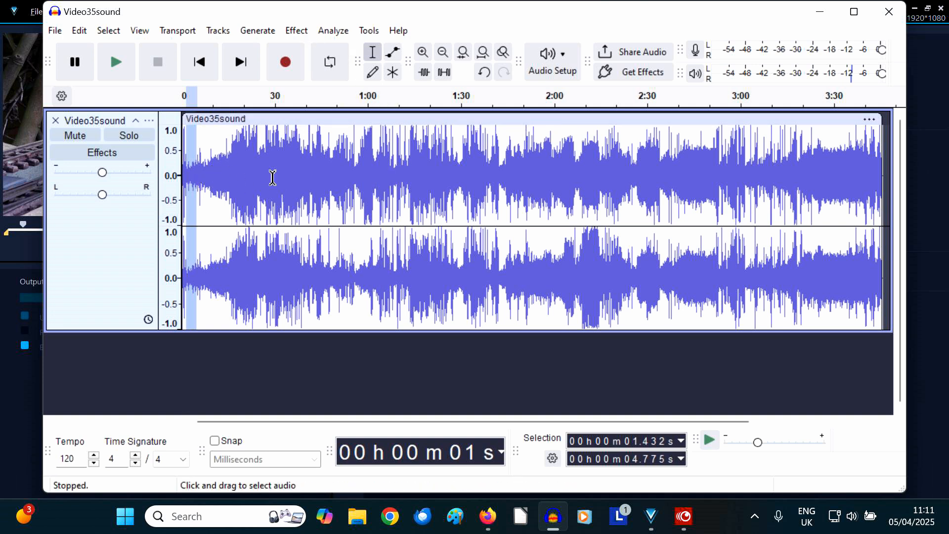
Clear the noise sample selection by placing the cursor at about 33 seconds in the track
click(359, 173)
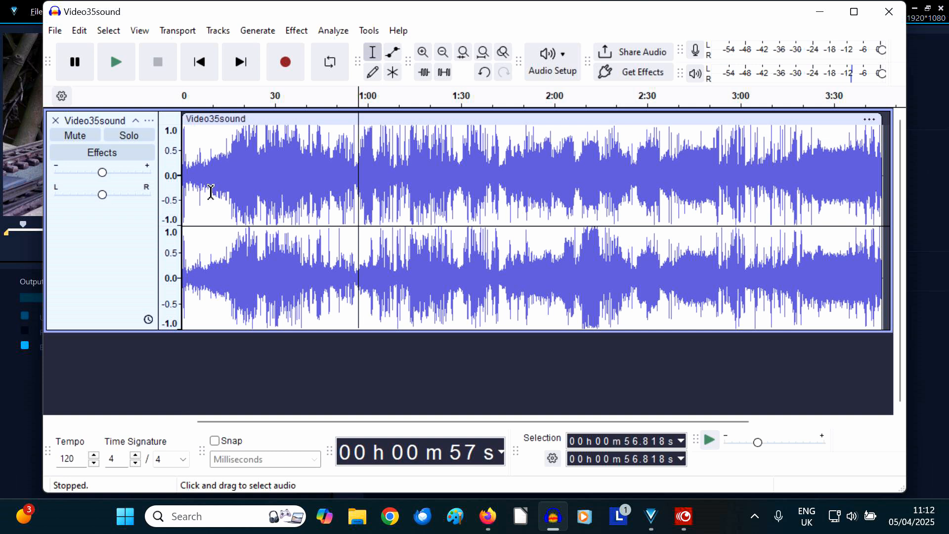
click(284, 175)
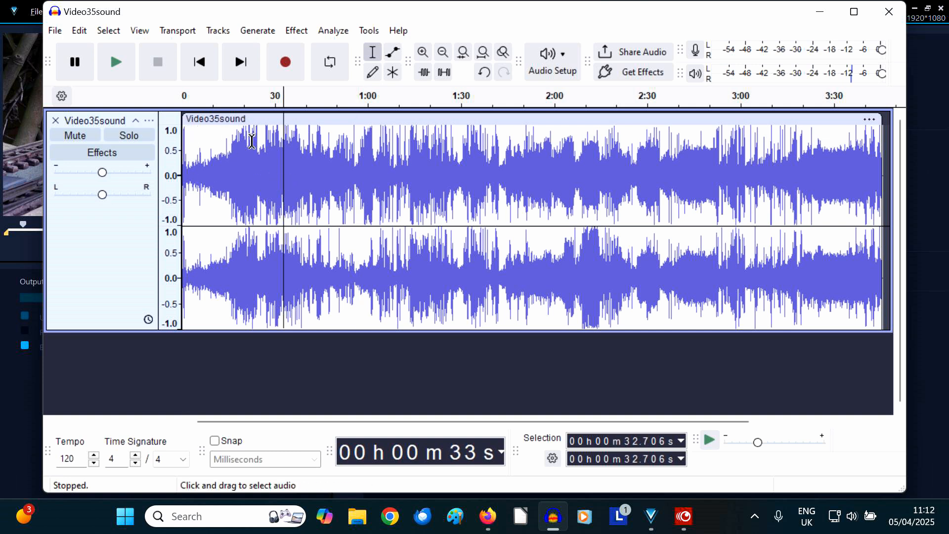
Apply Noise Reduction to the entire track with 10 dB reduction, sensitivity 10.01 and 10 frequency smoothing bands
click(294, 157)
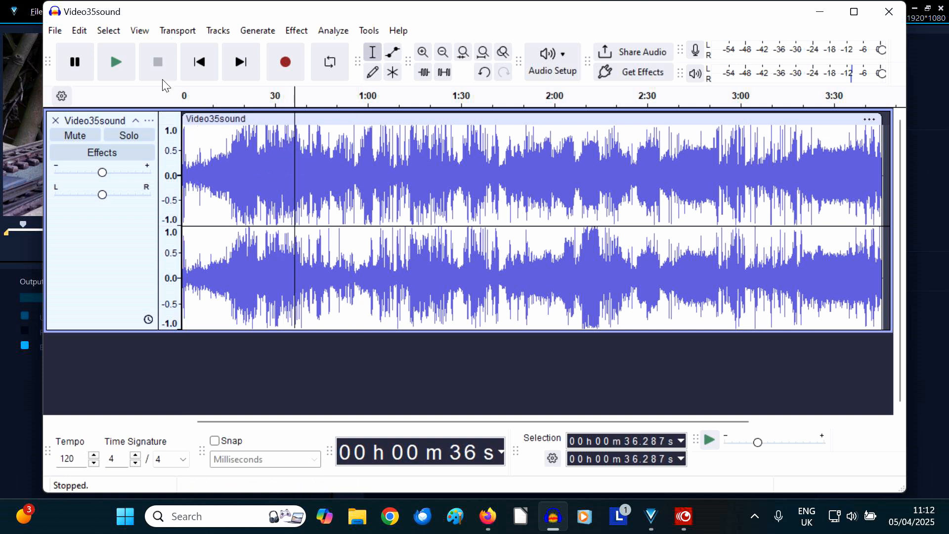
click(110, 33)
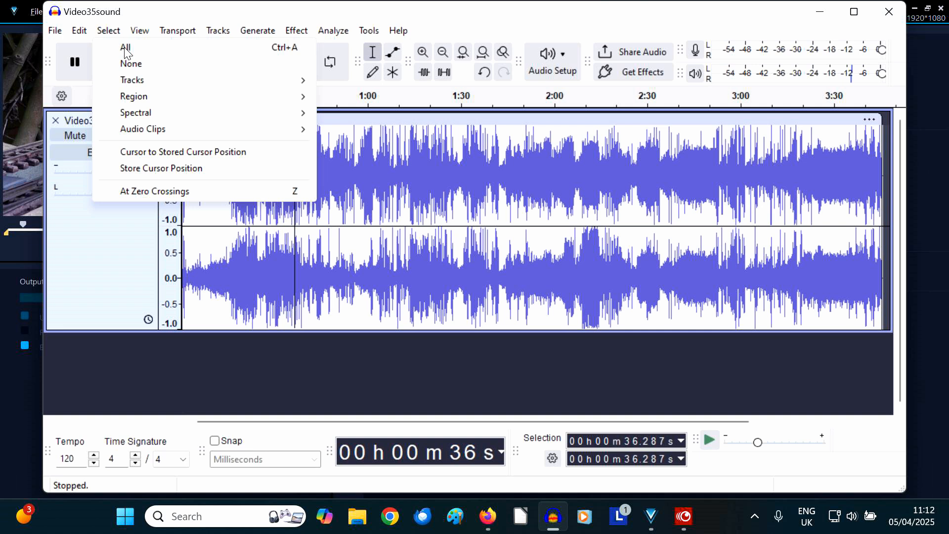
click(124, 48)
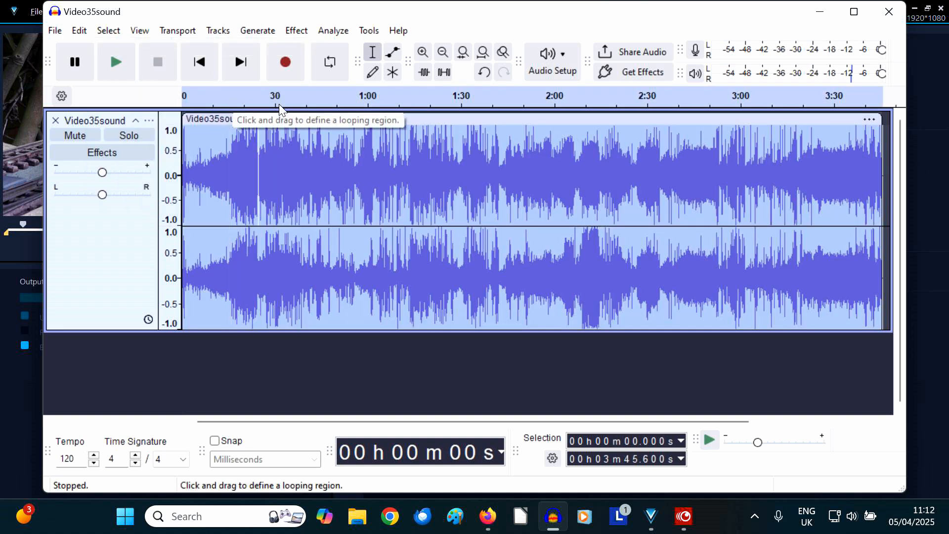
click(297, 31)
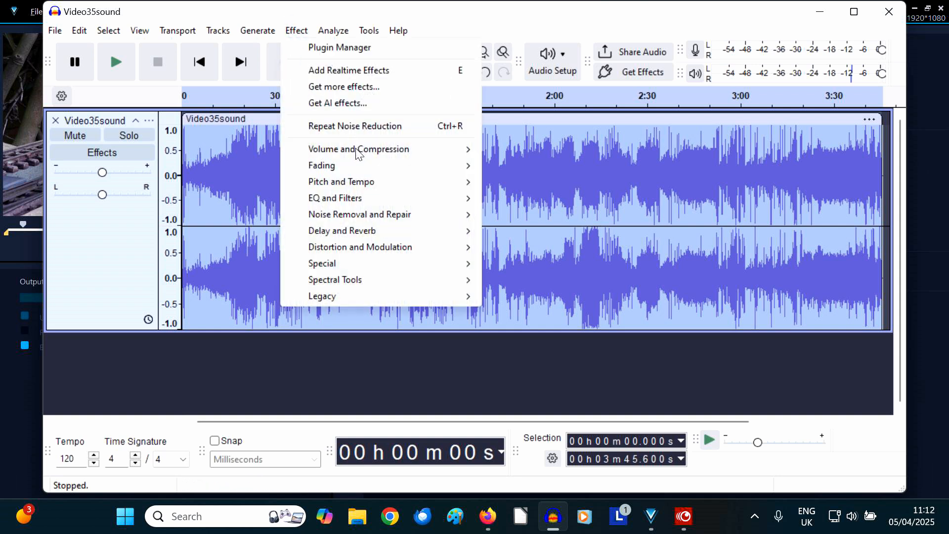
mouse_move(398, 220)
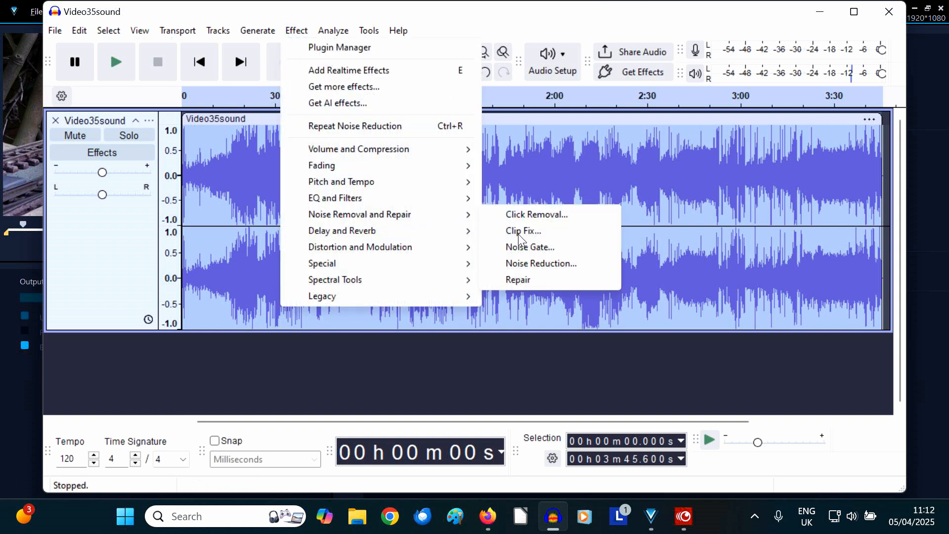
click(559, 263)
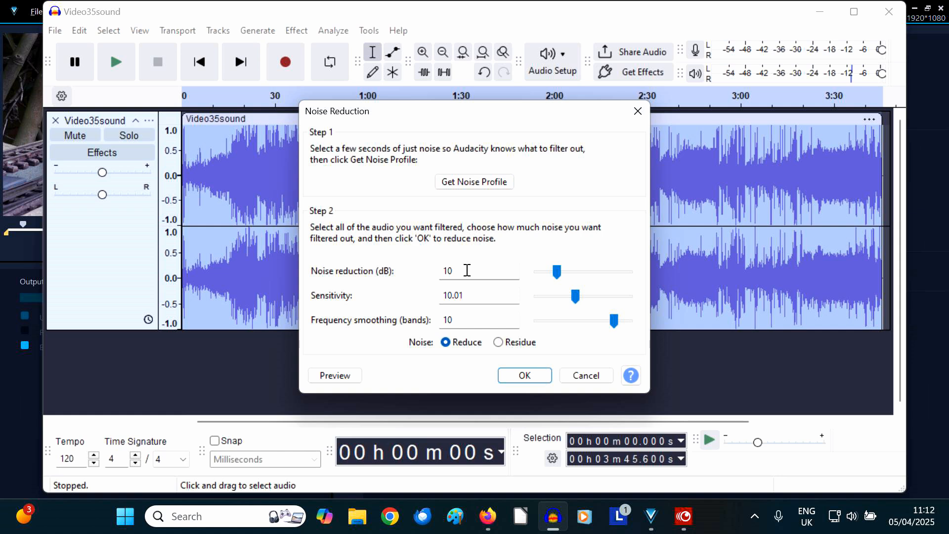
click(525, 376)
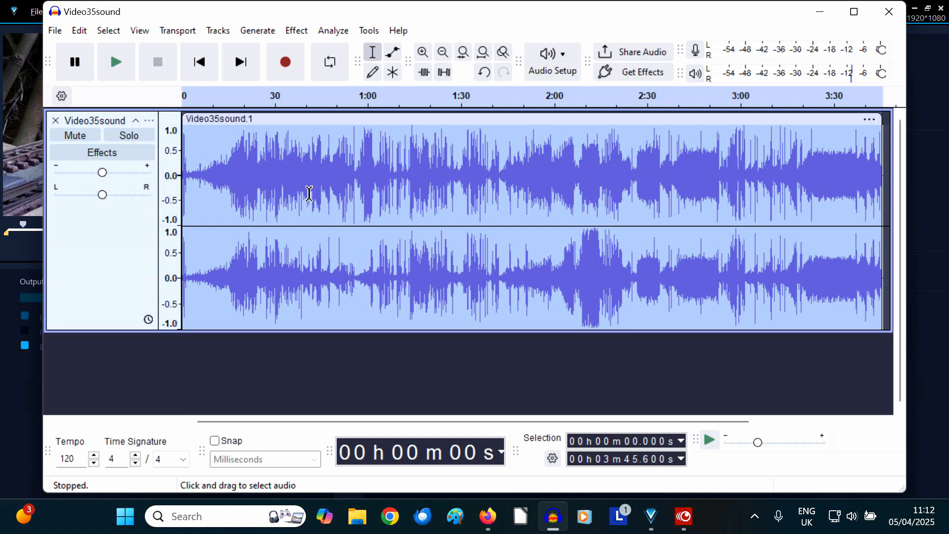
Play the first seconds of the filtered track from its start to judge the noise reduction, and stop playback
click(203, 64)
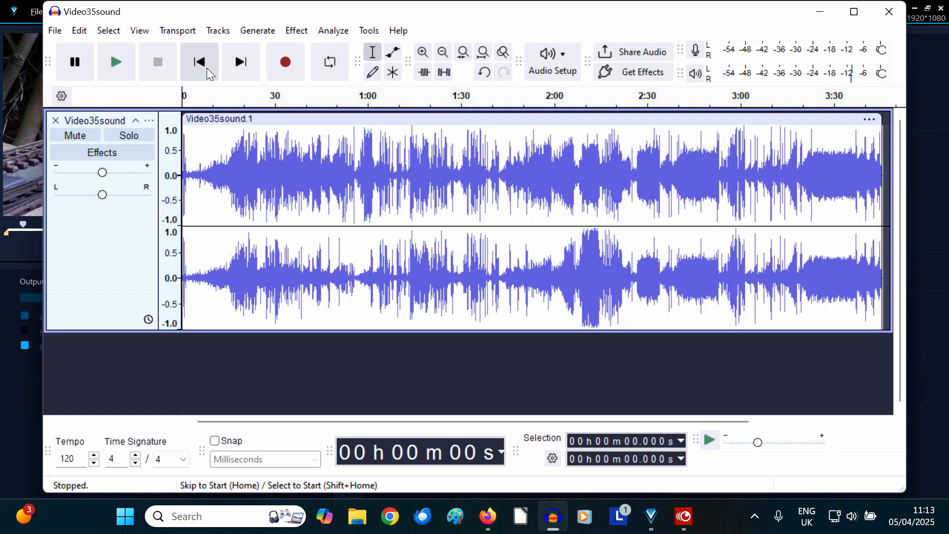
click(116, 65)
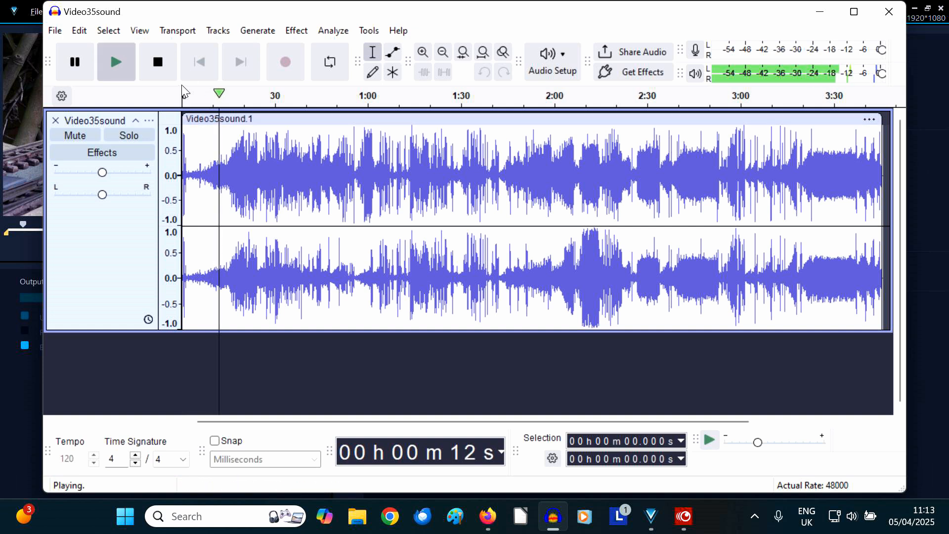
click(162, 62)
click(162, 61)
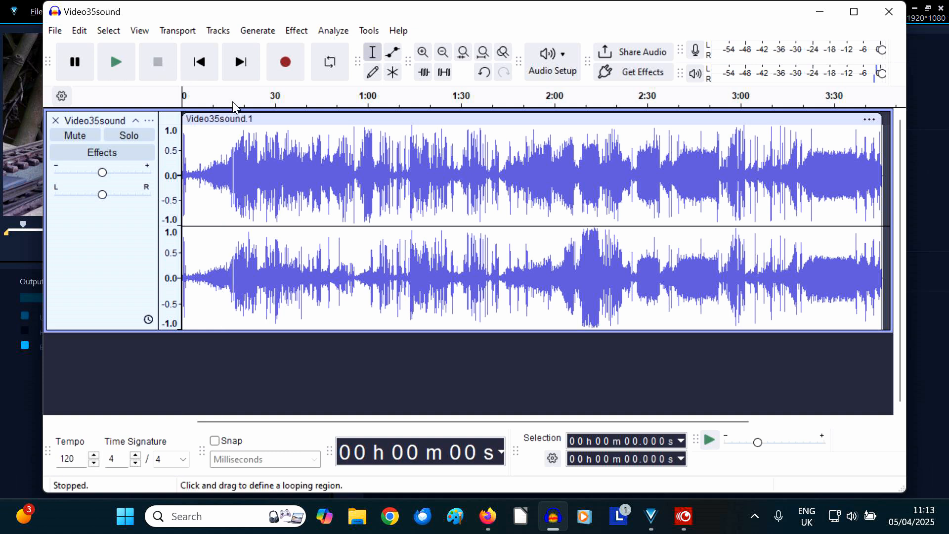
Select the whole track again and repeat the Noise Reduction effect with the same settings
click(380, 169)
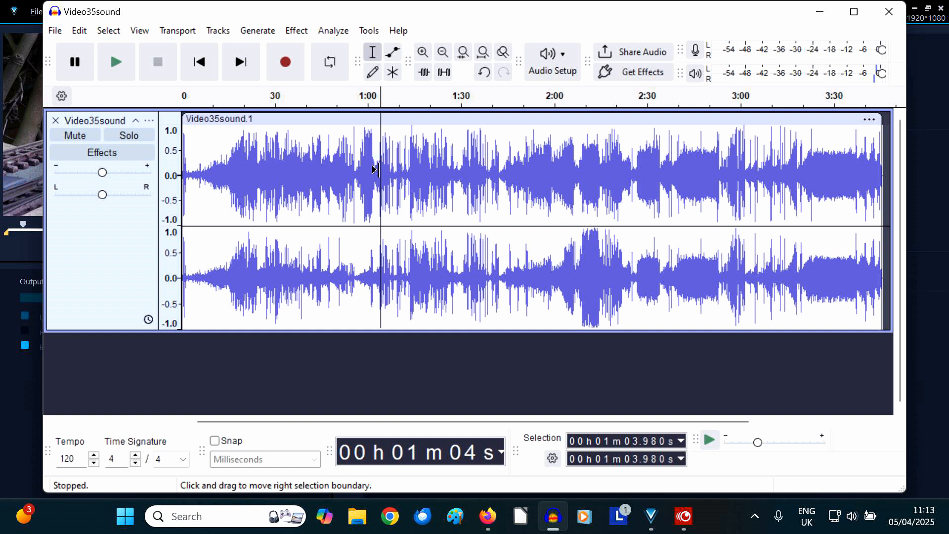
click(322, 175)
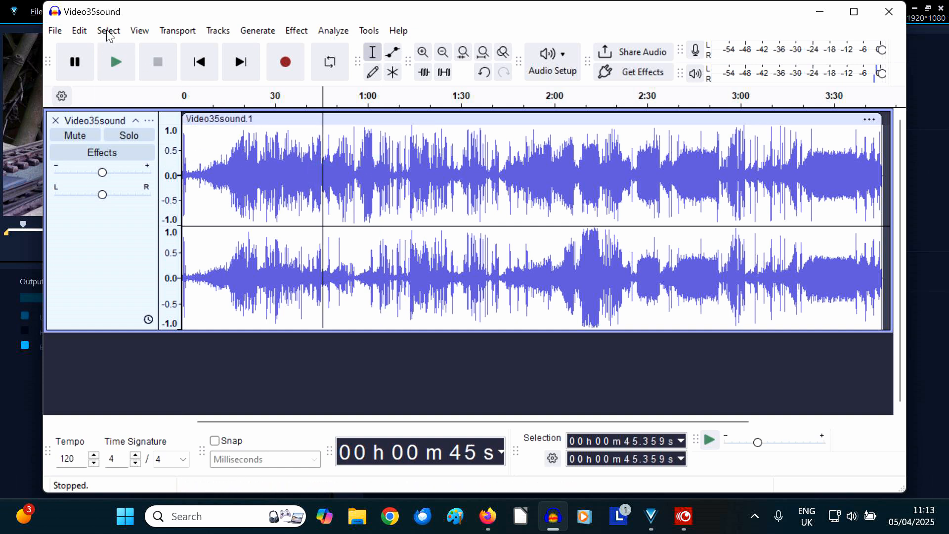
click(109, 32)
click(125, 48)
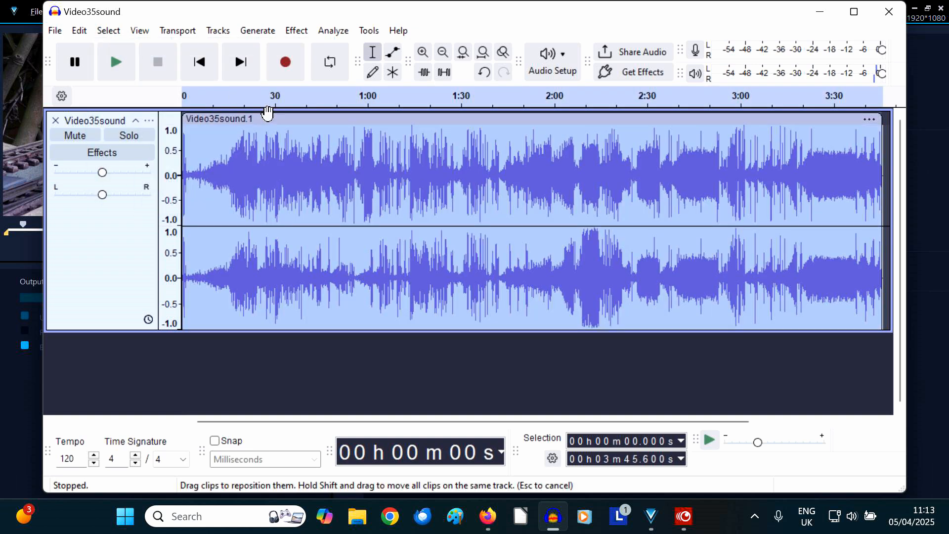
click(297, 31)
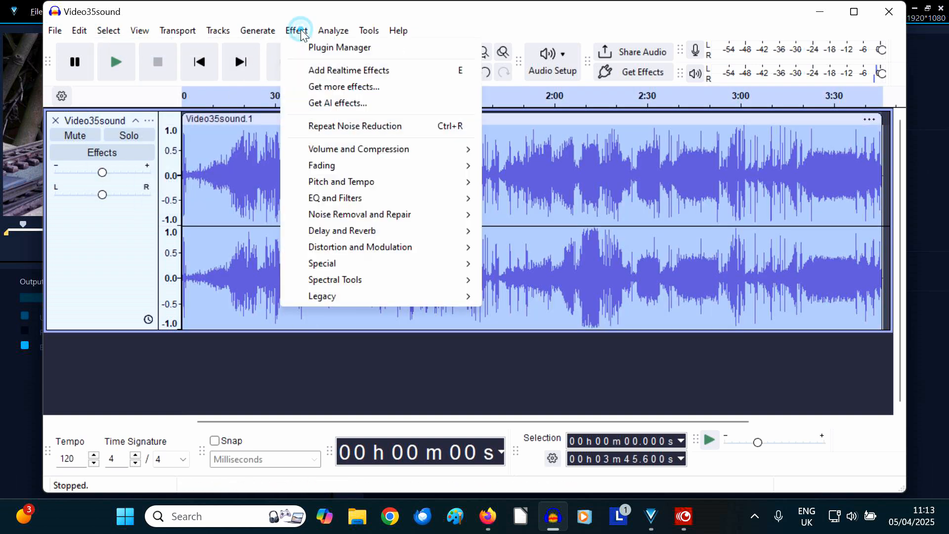
click(347, 129)
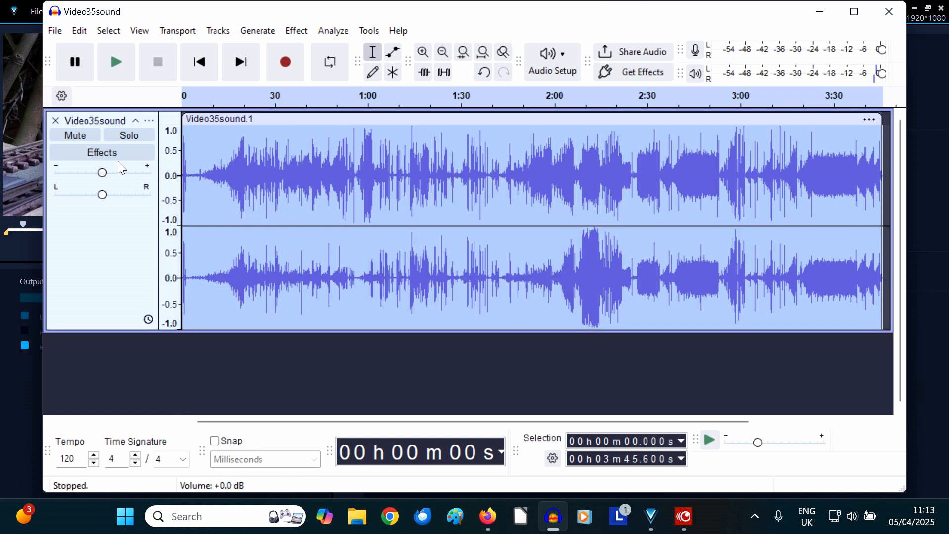
Listen to the opening of the track again after the second noise reduction pass, and stop playback
click(199, 62)
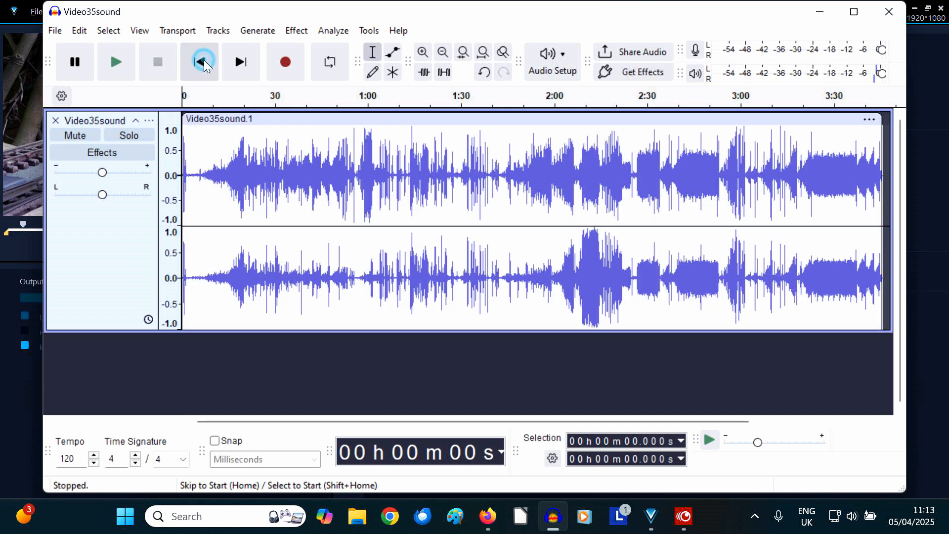
click(116, 61)
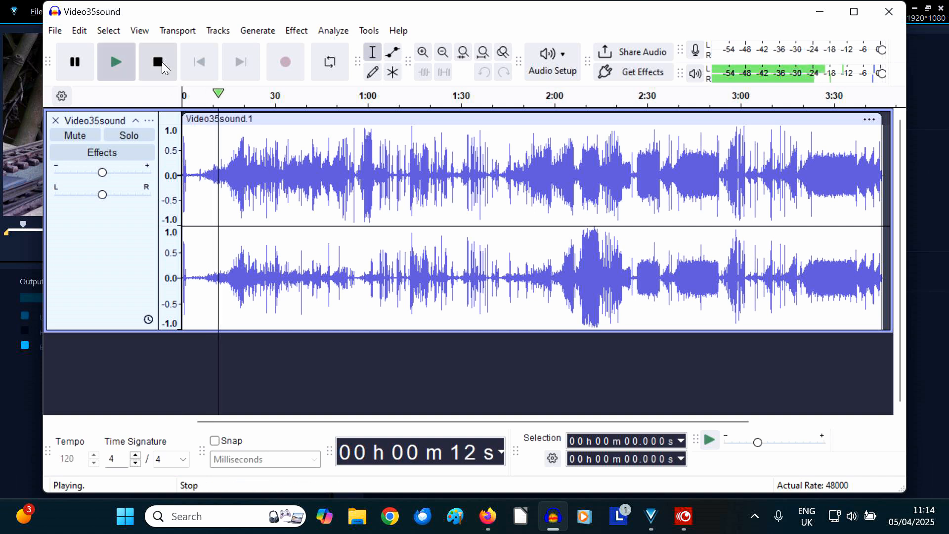
click(161, 63)
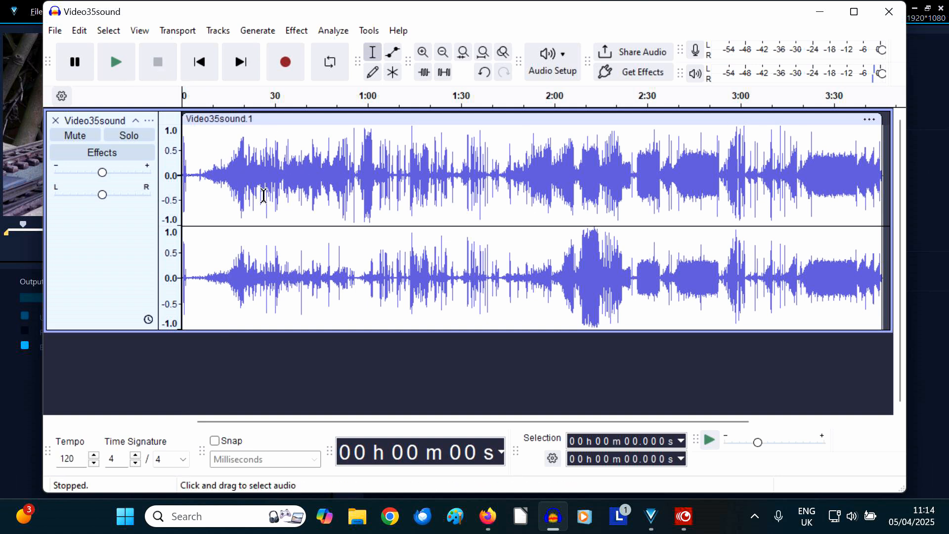
Export the entire project as a stereo 44100 Hz, 16-bit WAV, replacing the existing Video35sound.wav in the same folder
click(54, 29)
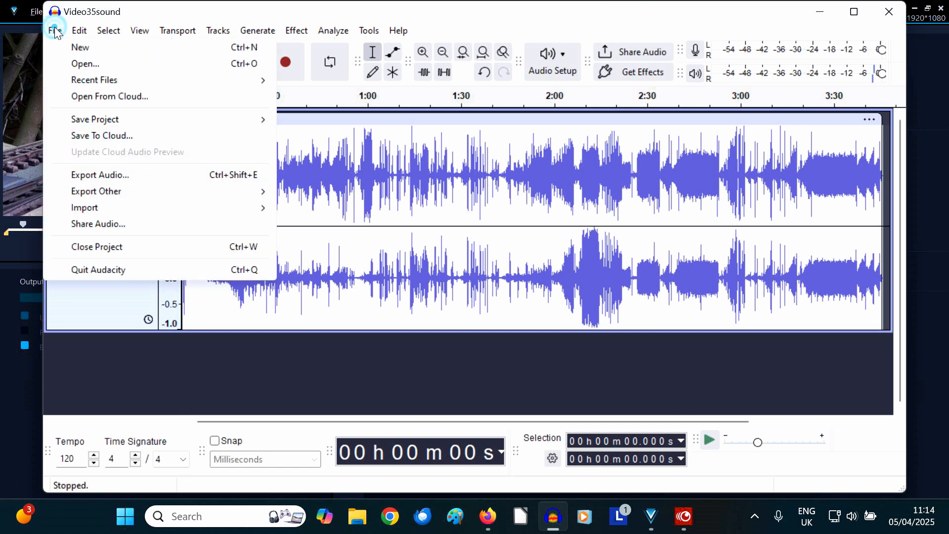
click(119, 182)
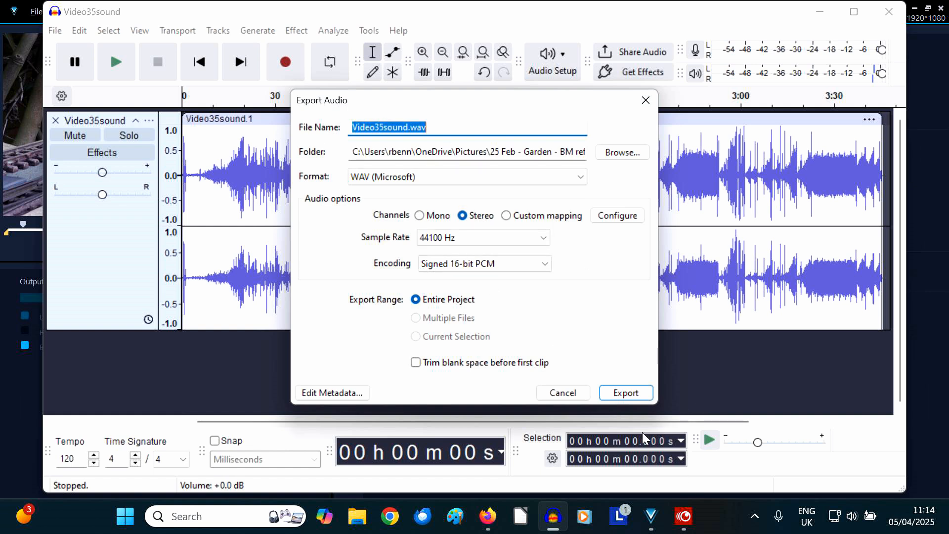
click(625, 392)
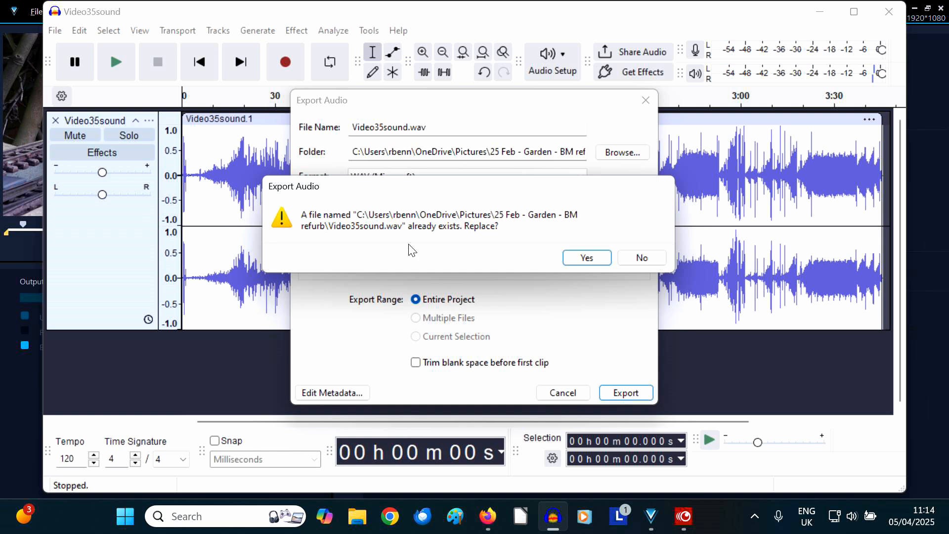
click(587, 258)
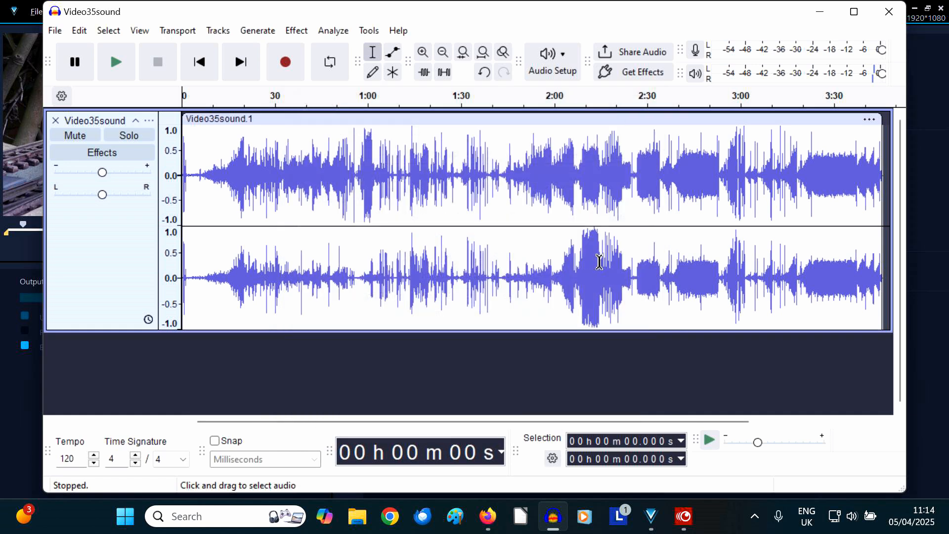
Switch to VideoStudio's Edit workspace and import Video35sound.wav from the Pictures folder 25 Feb - Garden - BM refurb into the media library
click(819, 11)
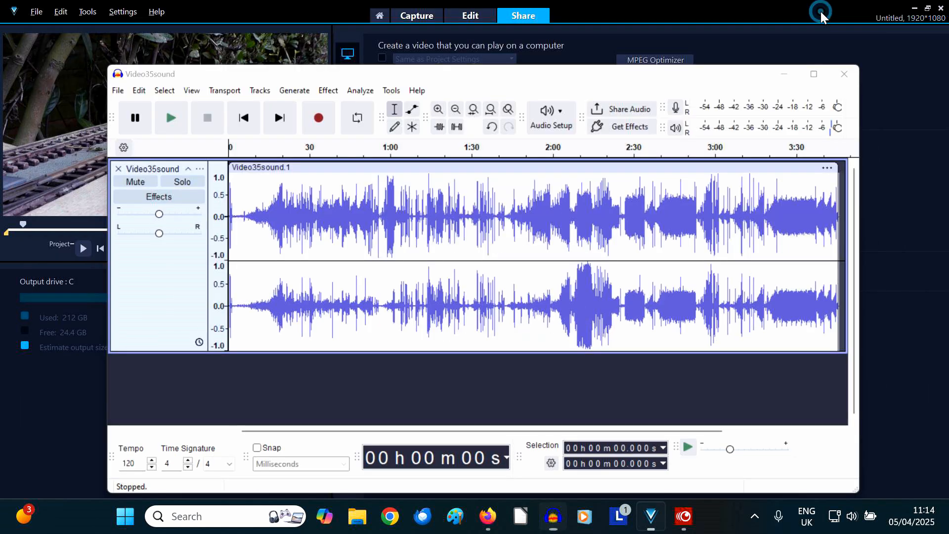
click(470, 16)
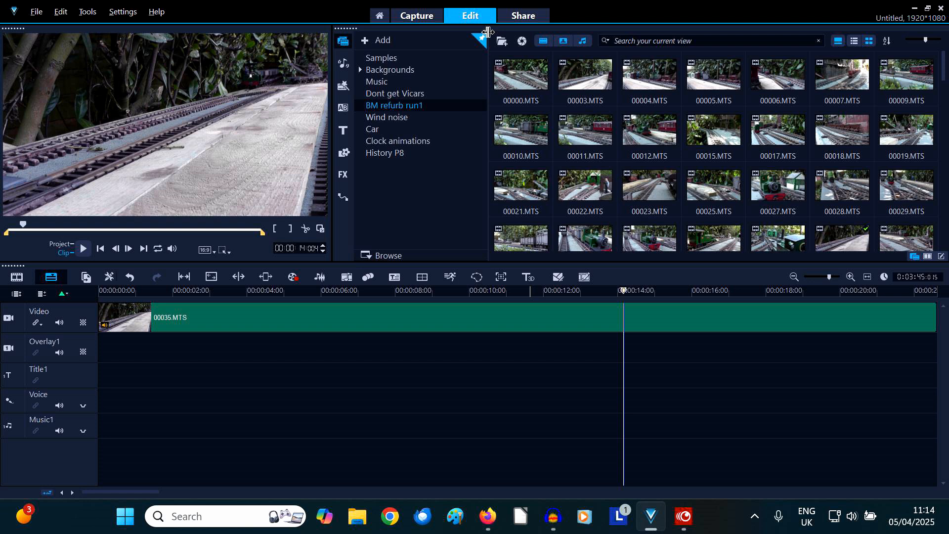
click(502, 42)
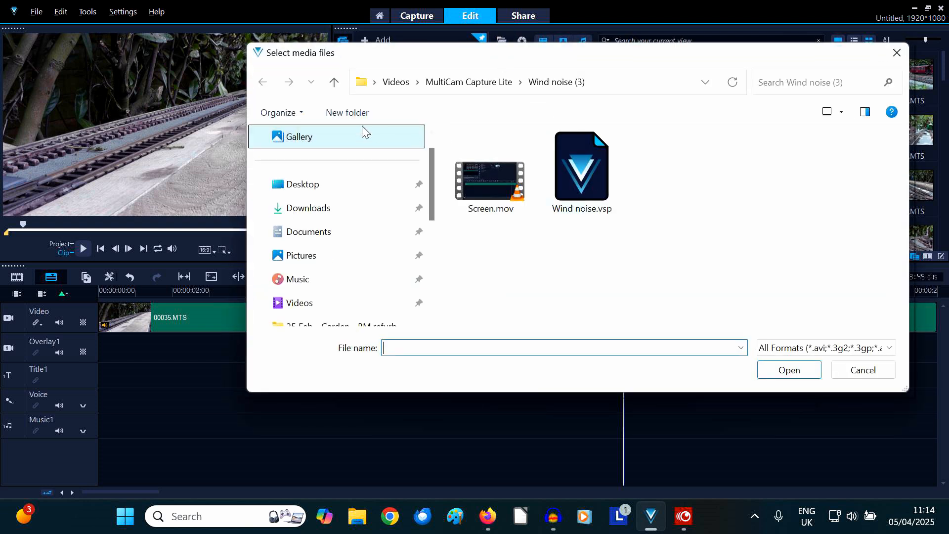
click(334, 83)
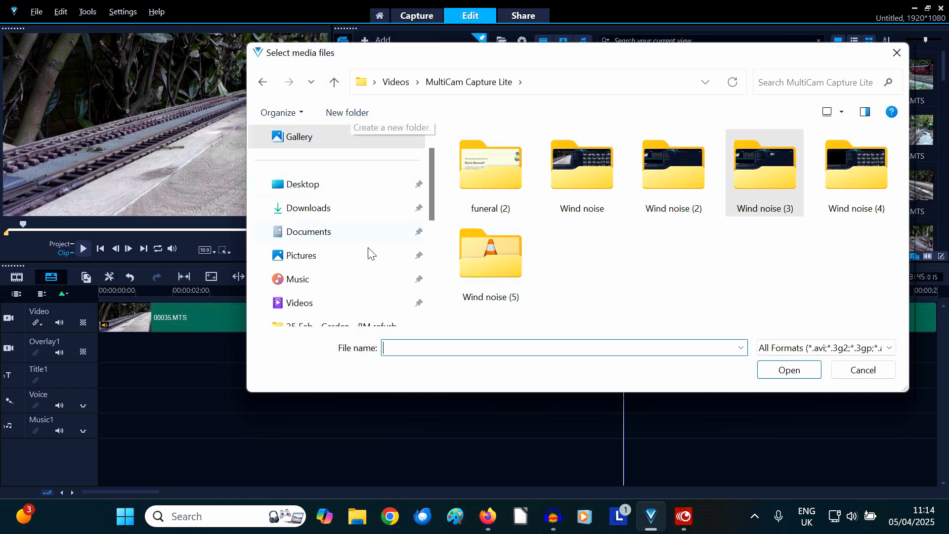
click(310, 256)
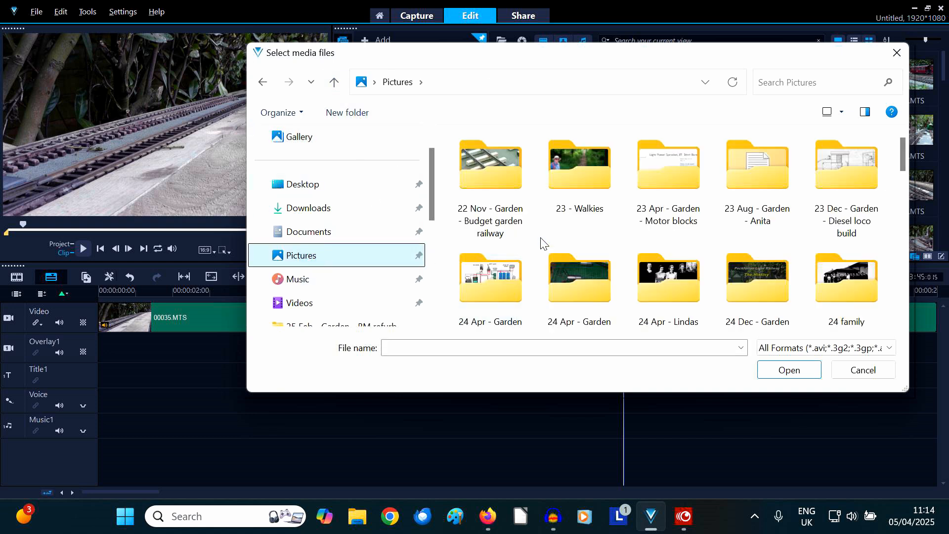
scroll(542, 241, down, 5)
scroll(542, 238, down, 2)
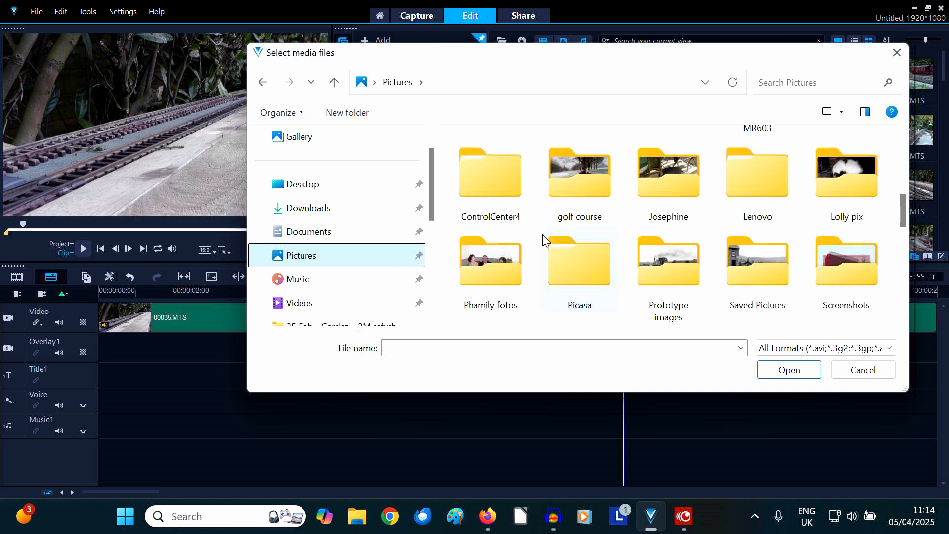
scroll(542, 235, up, 2)
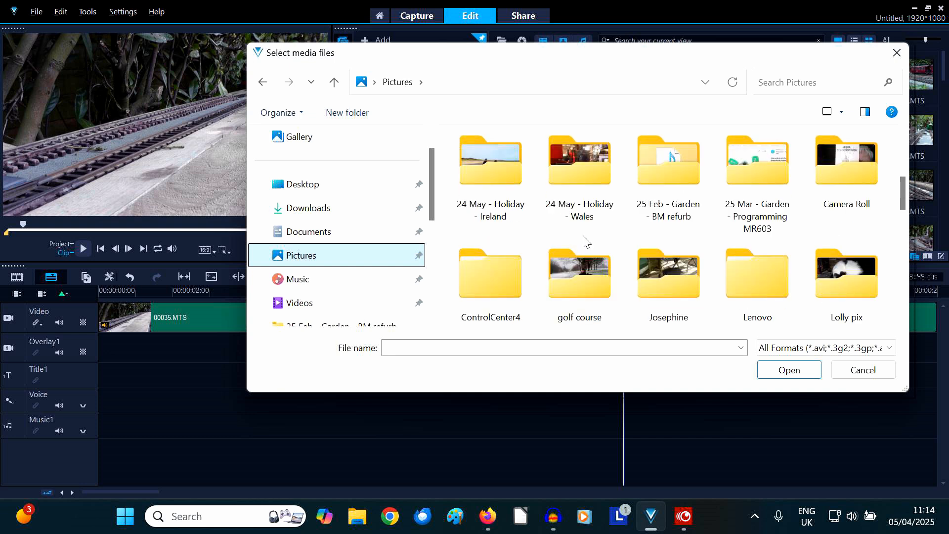
double_click(668, 163)
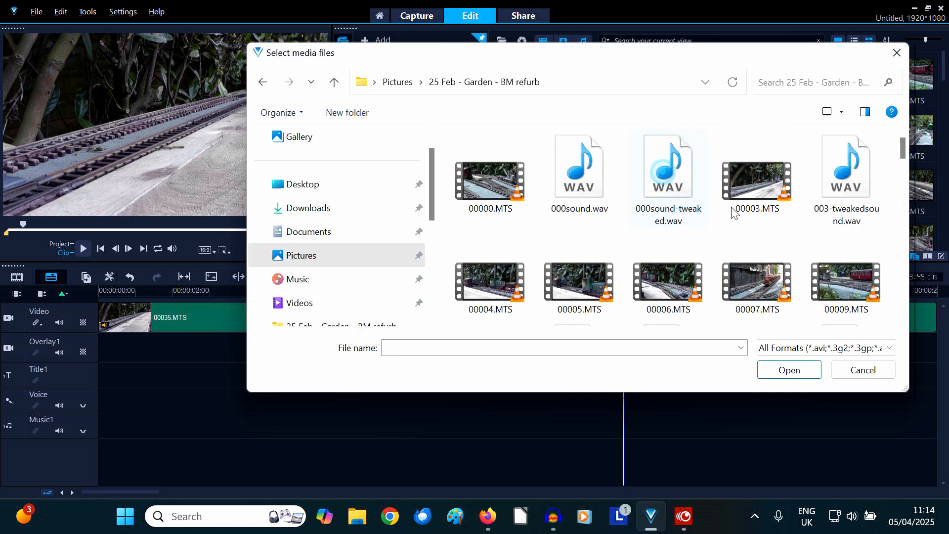
drag(902, 146, 911, 287)
click(756, 210)
click(789, 370)
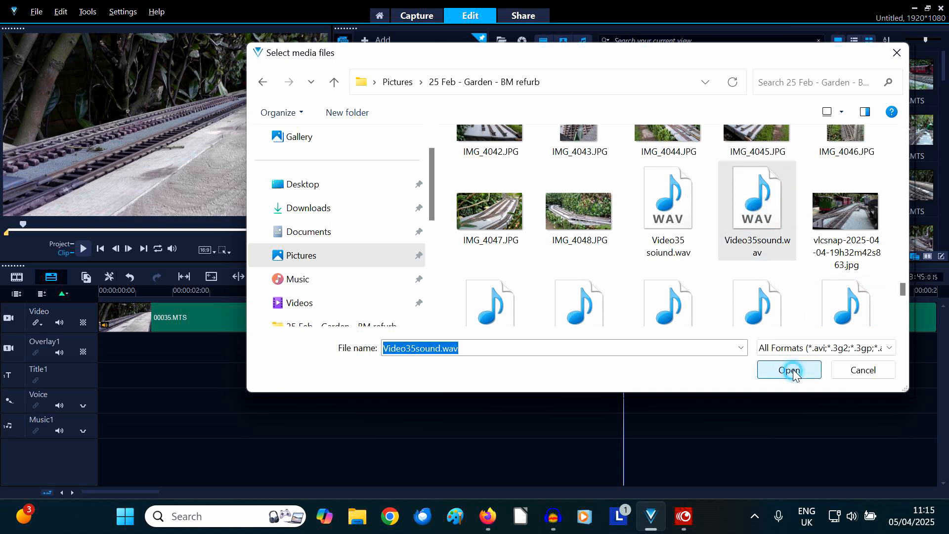
Place the newly imported Video35sound.wav at the start of the Music1 track
drag(942, 75, 945, 244)
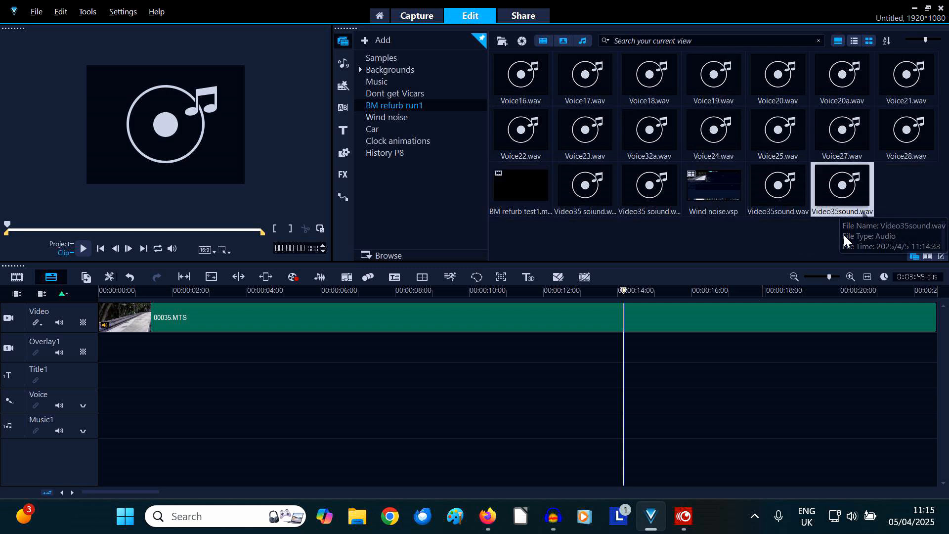
drag(840, 189, 99, 431)
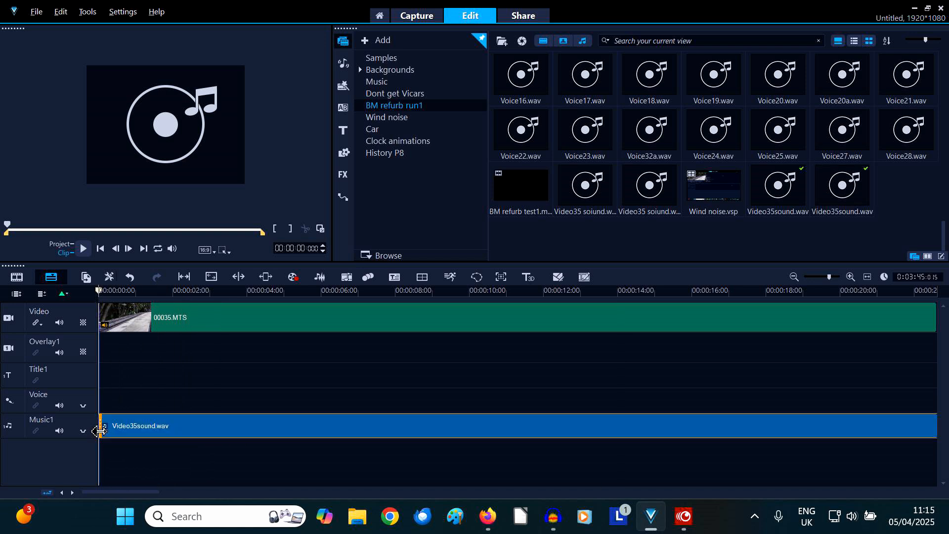
Mute the audio of the 00035.MTS clip and play the project's opening to hear only the cleaned Video35sound.wav, pausing after about 13 seconds
click(244, 316)
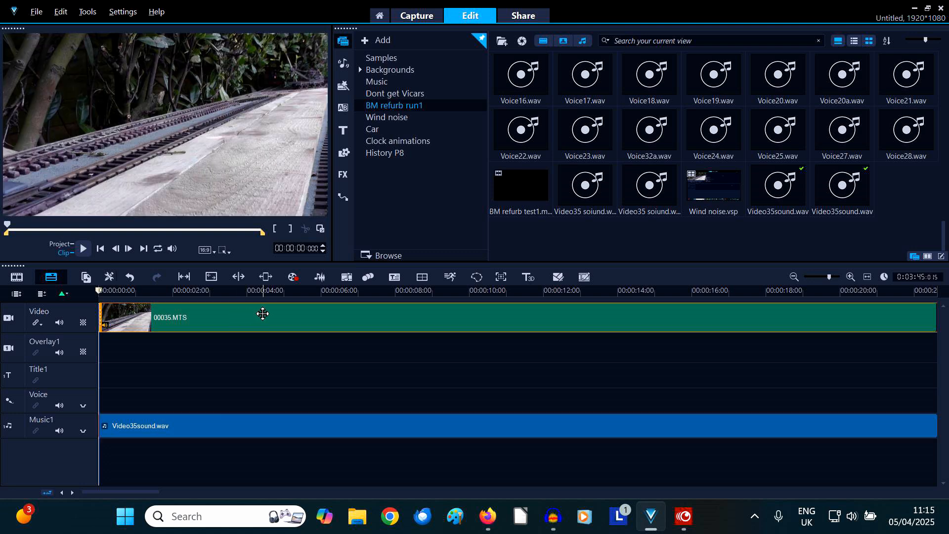
right_click(262, 313)
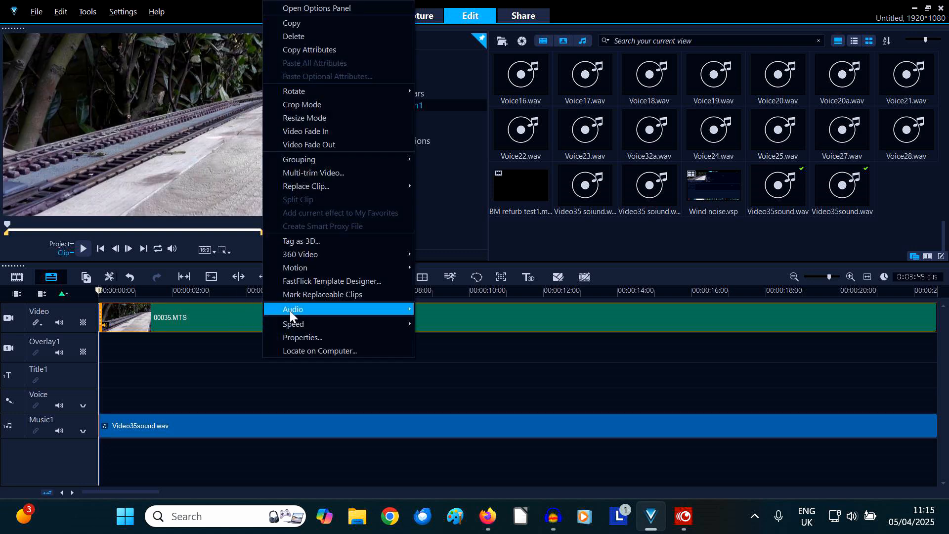
mouse_move(340, 310)
click(450, 310)
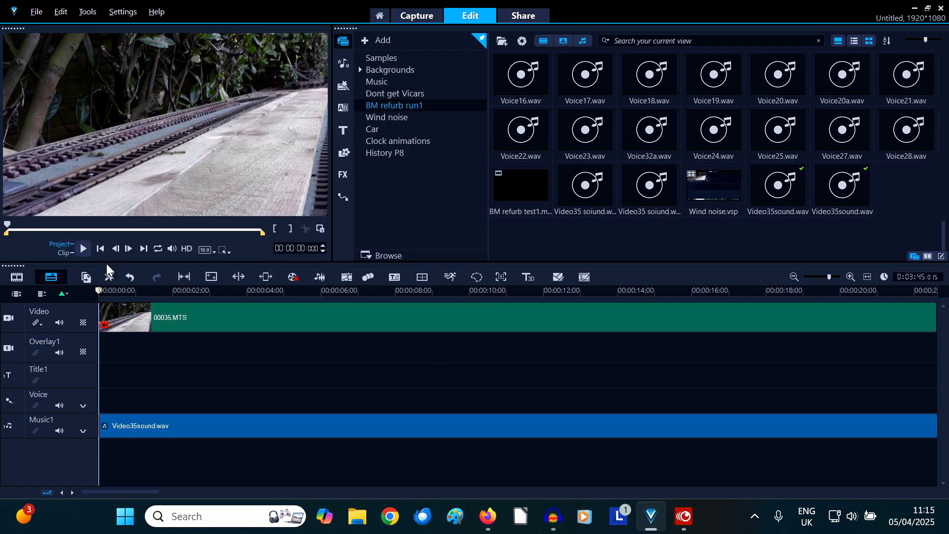
click(84, 248)
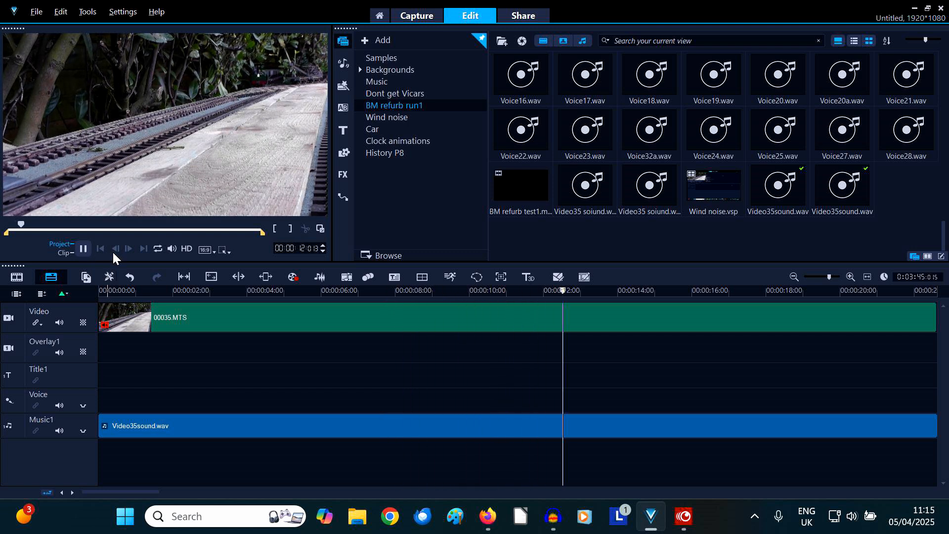
click(83, 248)
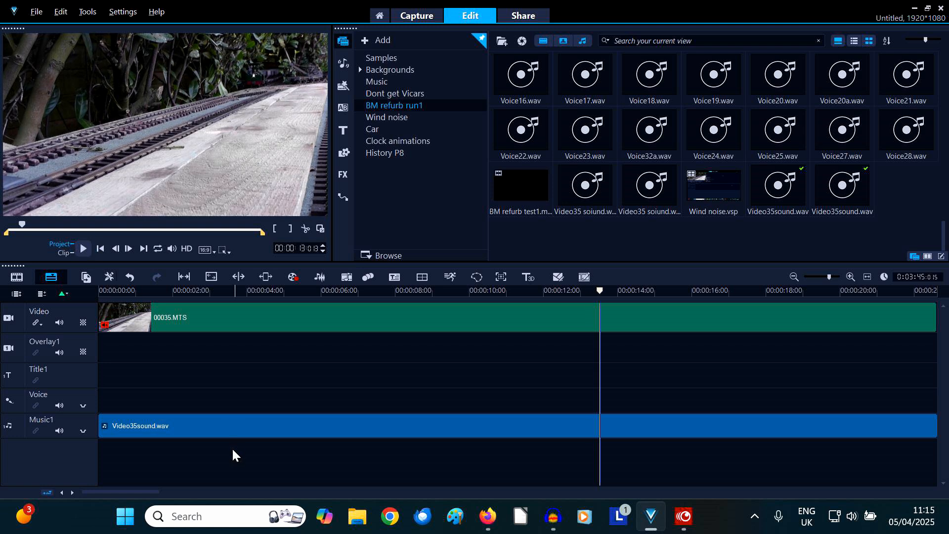
Unmute the audio of the 00035.MTS clip and mute the Music1 track holding Video35sound.wav
right_click(156, 318)
mouse_move(277, 307)
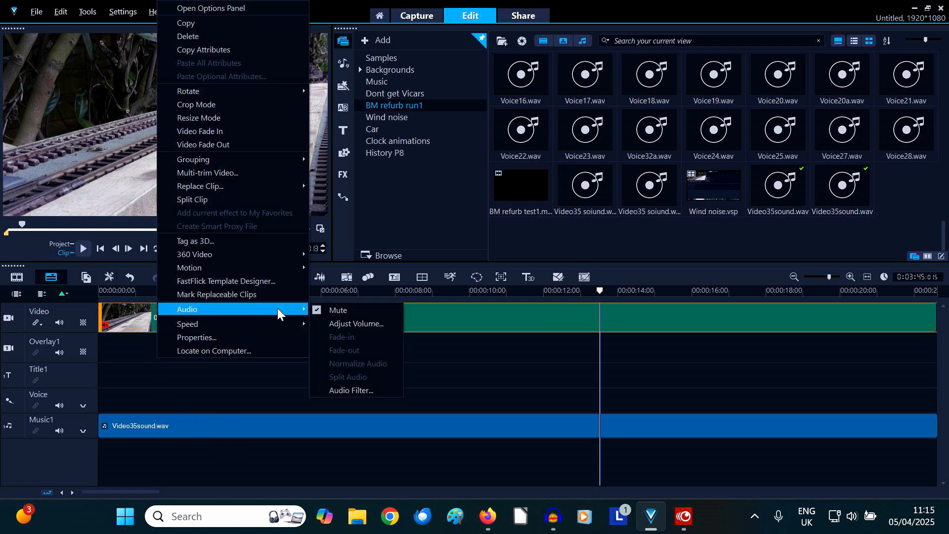
click(342, 310)
right_click(234, 422)
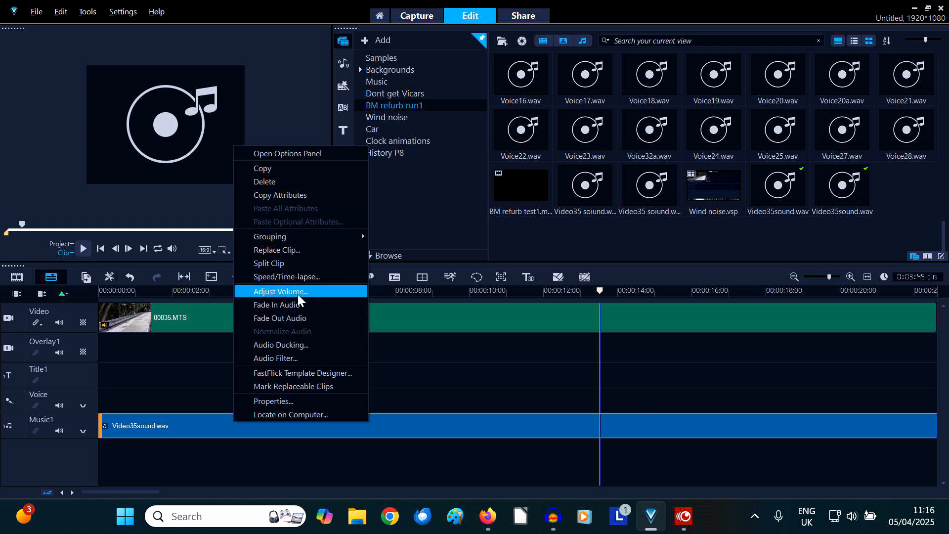
click(58, 431)
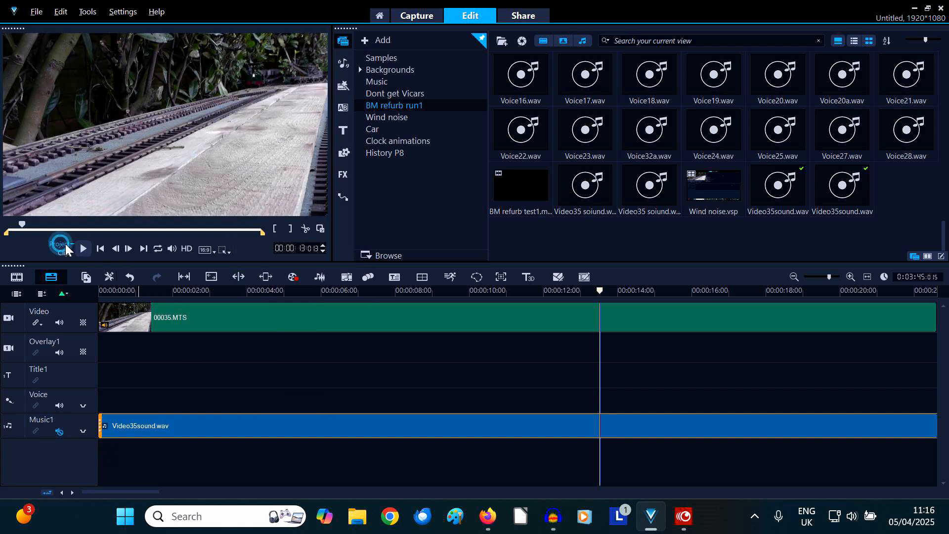
Play the project from the start to hear the clip's original sound for comparison, pausing after about 9 seconds
click(99, 249)
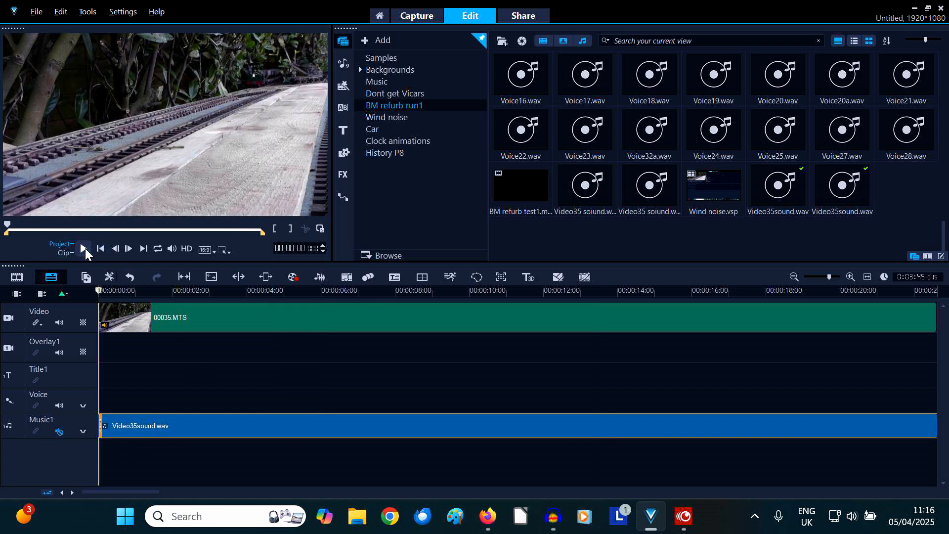
click(84, 248)
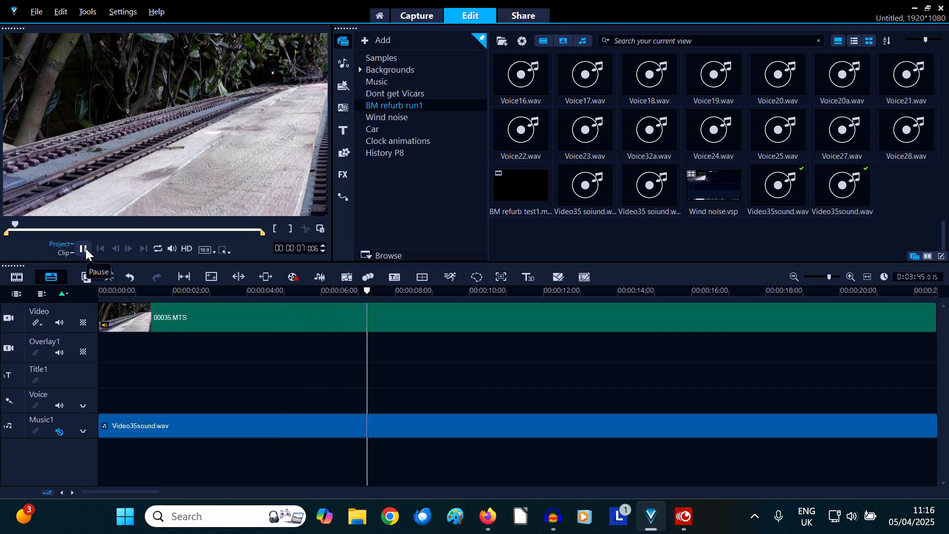
click(84, 249)
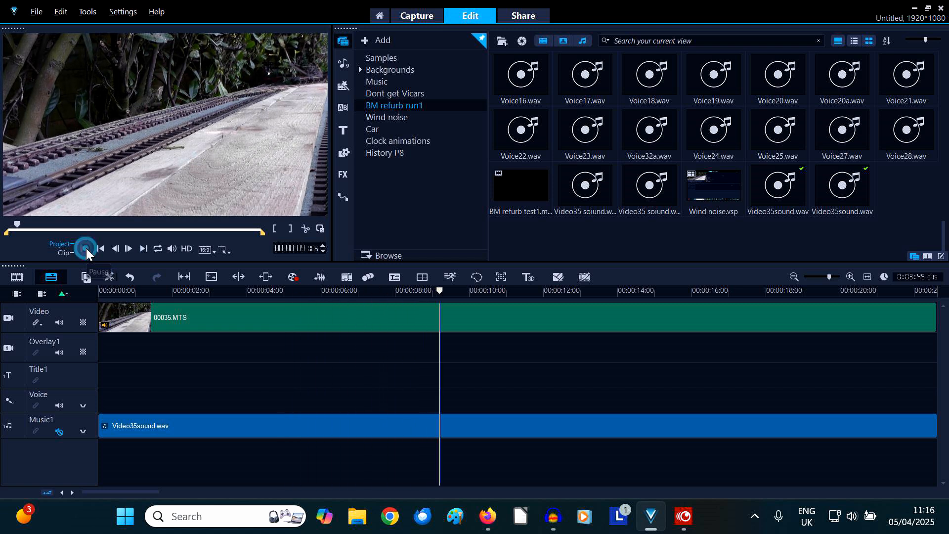